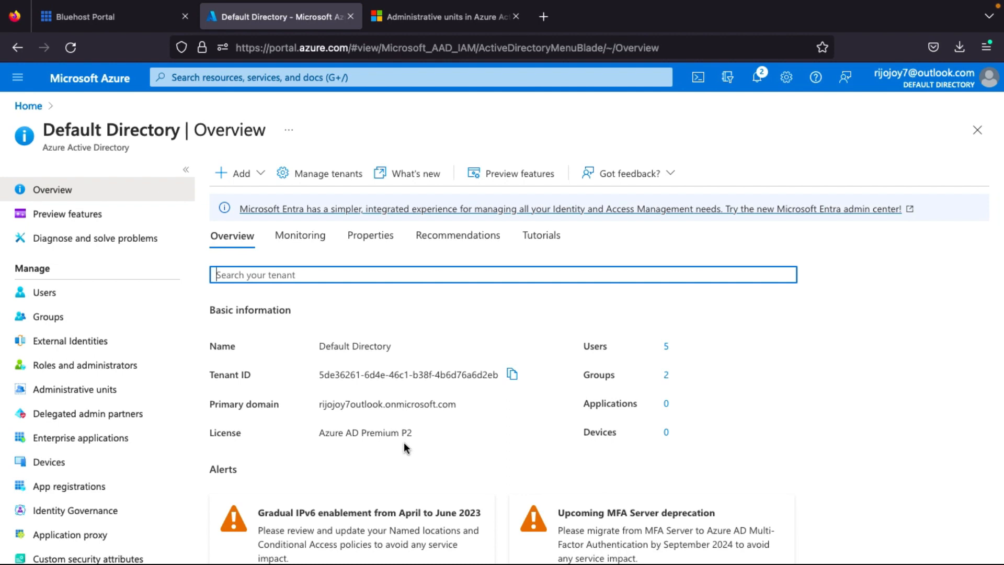
Open the directory's Users list, and open the Azure Active Directory Groups list in the second account's private window.
click(104, 308)
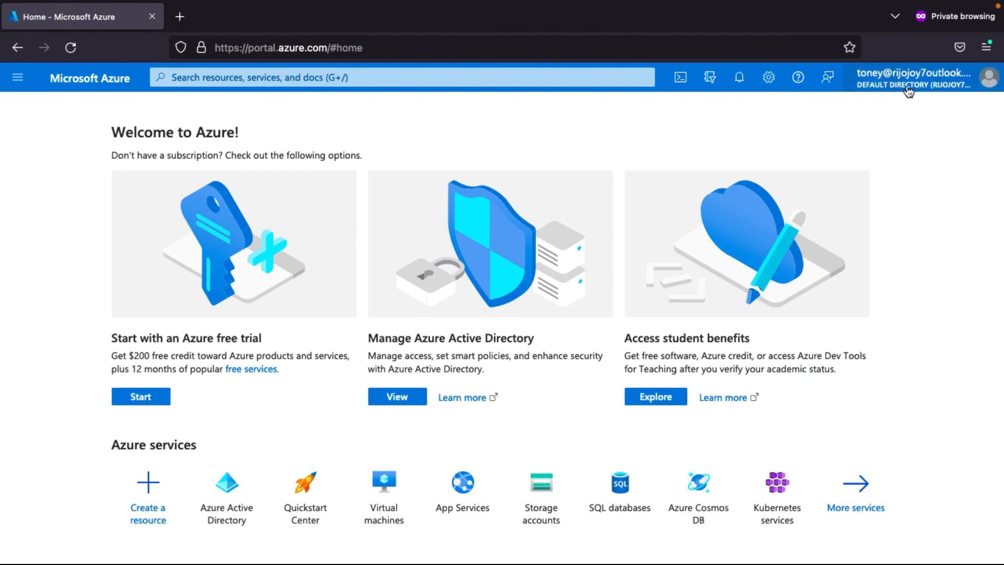
mouse_move(909, 91)
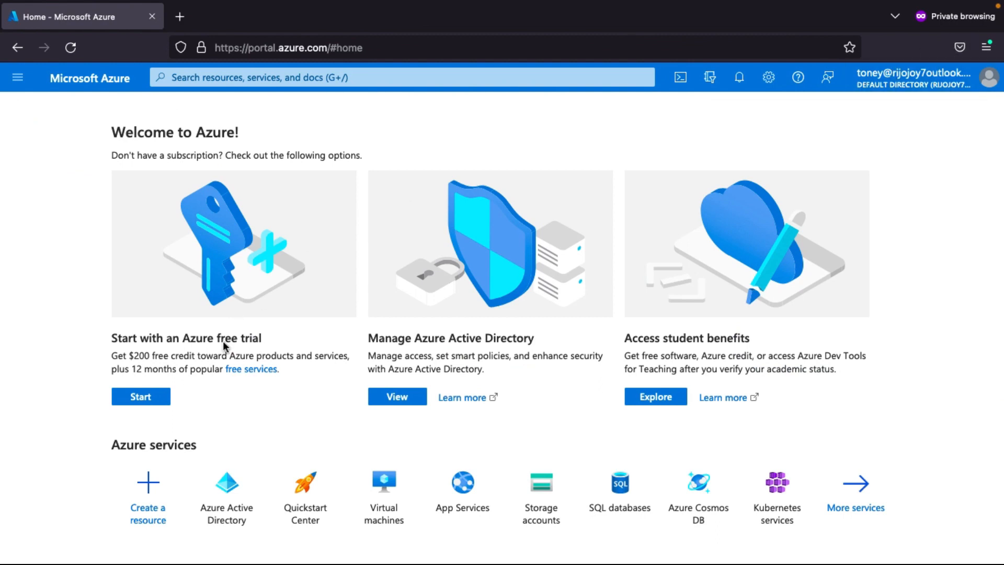
scroll(205, 454, down, 1)
scroll(206, 476, up, 1)
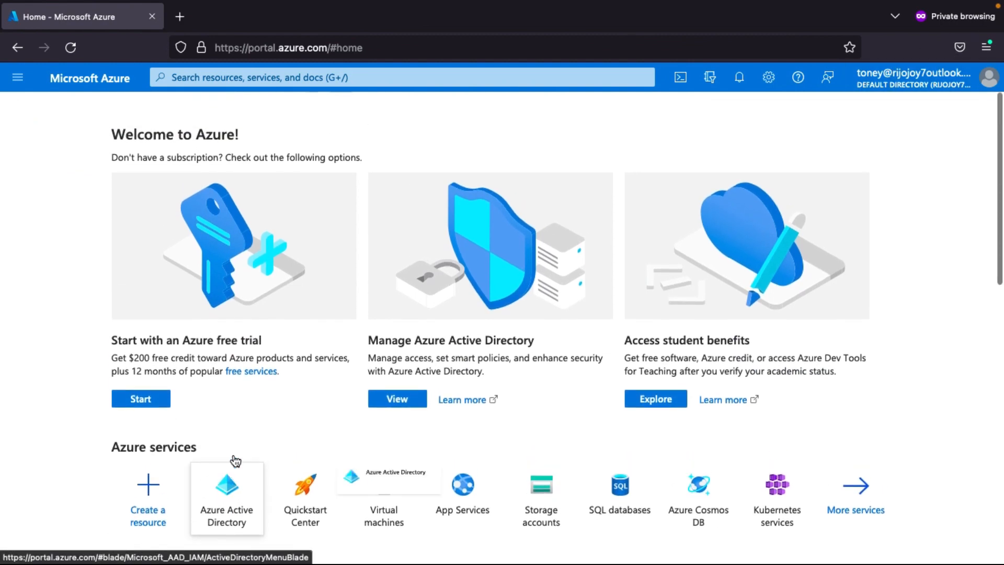
scroll(194, 148, down, 4)
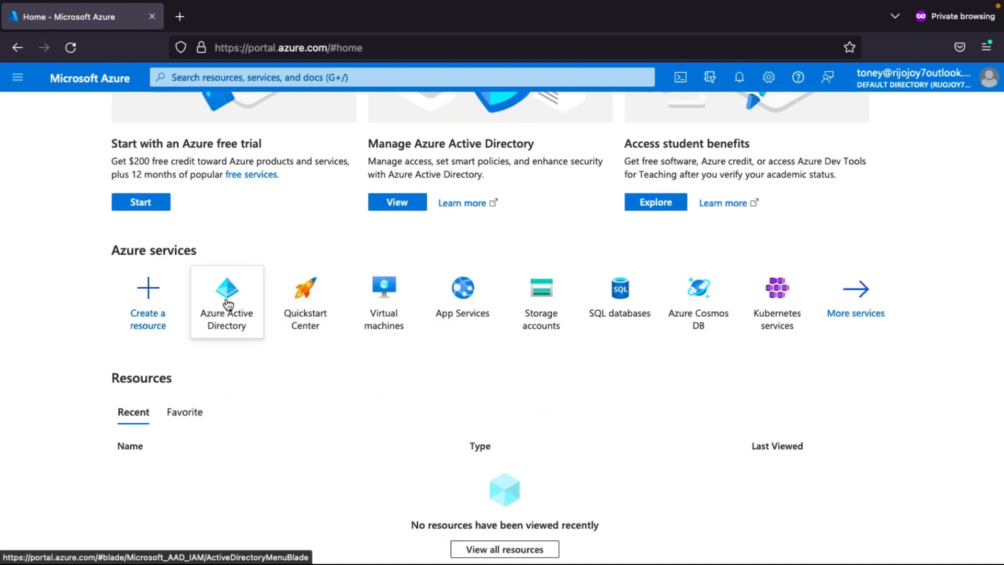
click(225, 308)
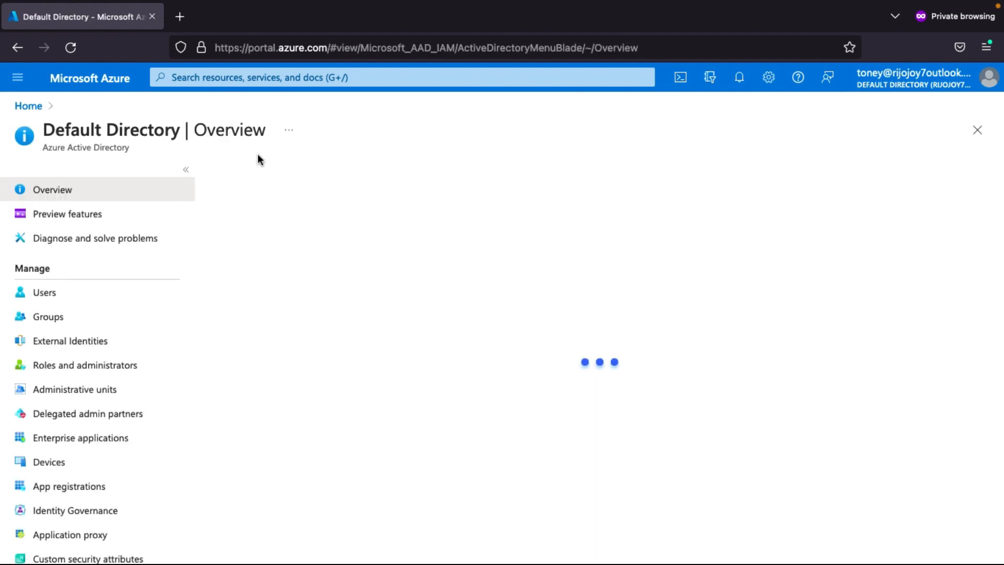
click(71, 320)
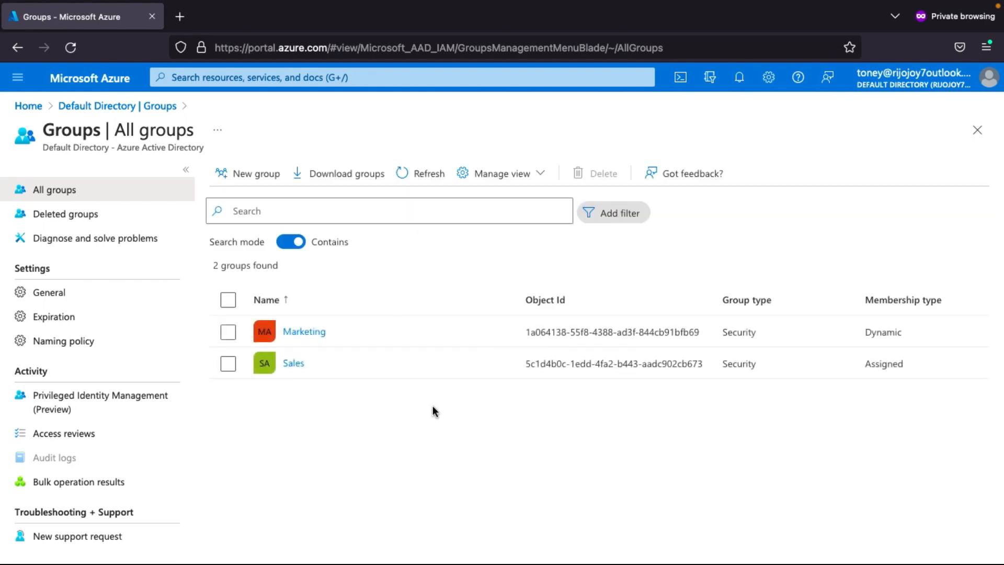
Examine the Sales group's overview and its members, checking whether this account can manage the membership.
click(293, 362)
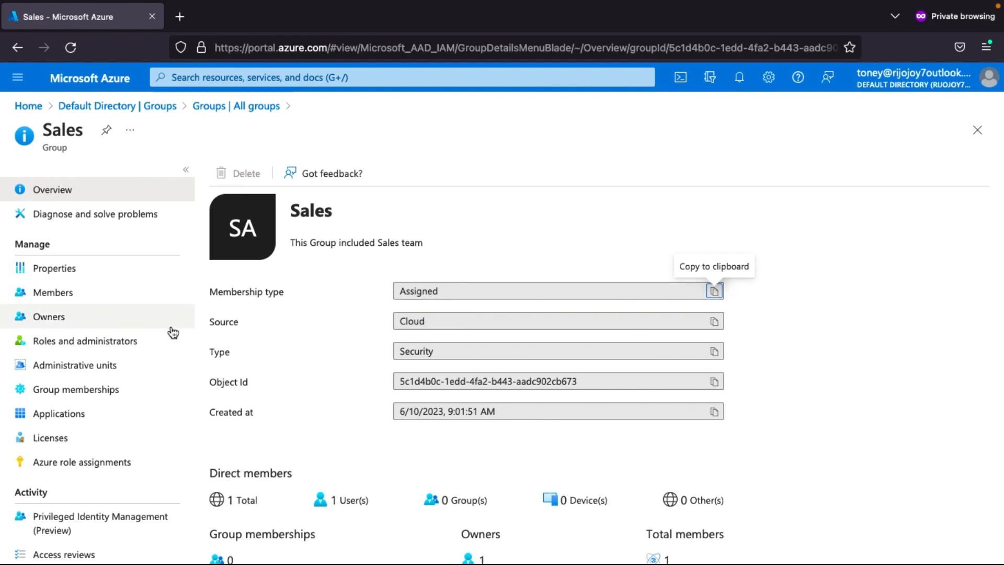
click(69, 301)
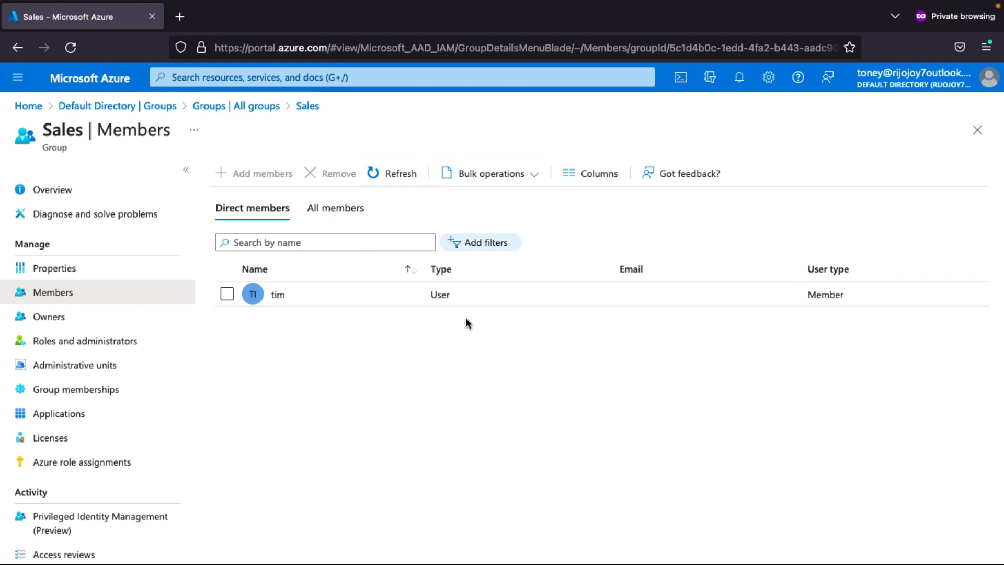
key(ctrl+Left)
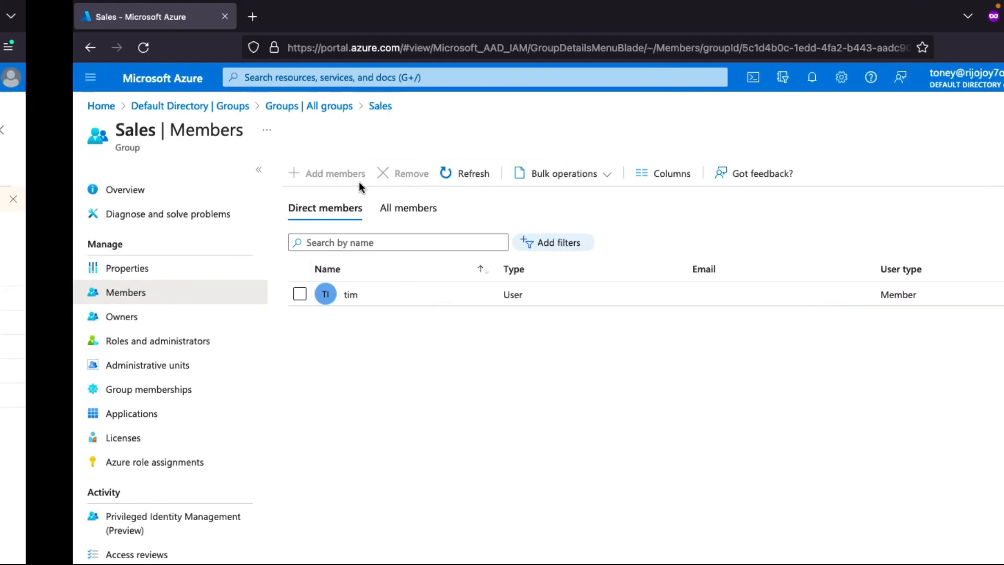
key(ctrl+Right)
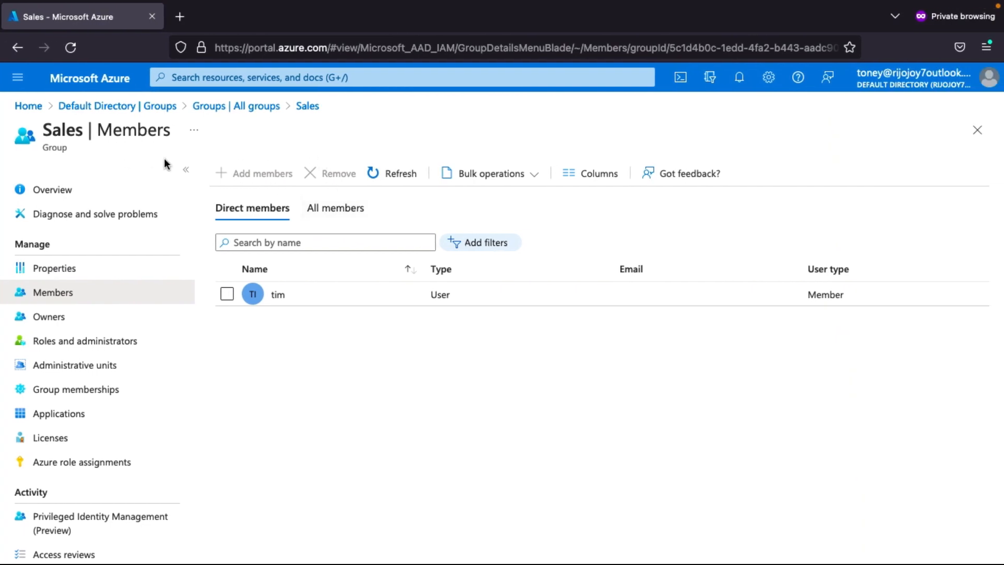
In the administrator account's window, open the Default Directory's administrative units and start adding a new one.
key(ctrl+Left)
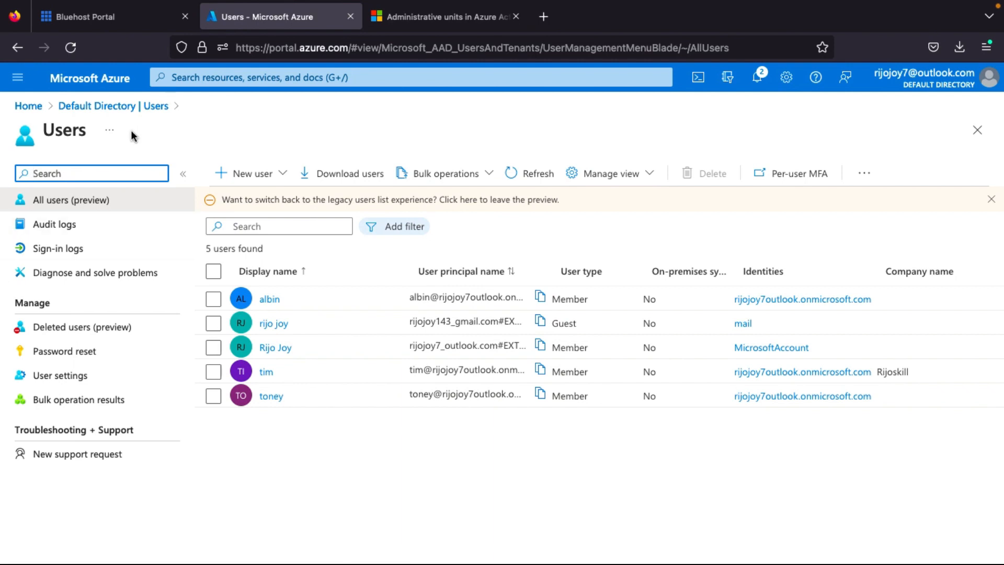
click(77, 107)
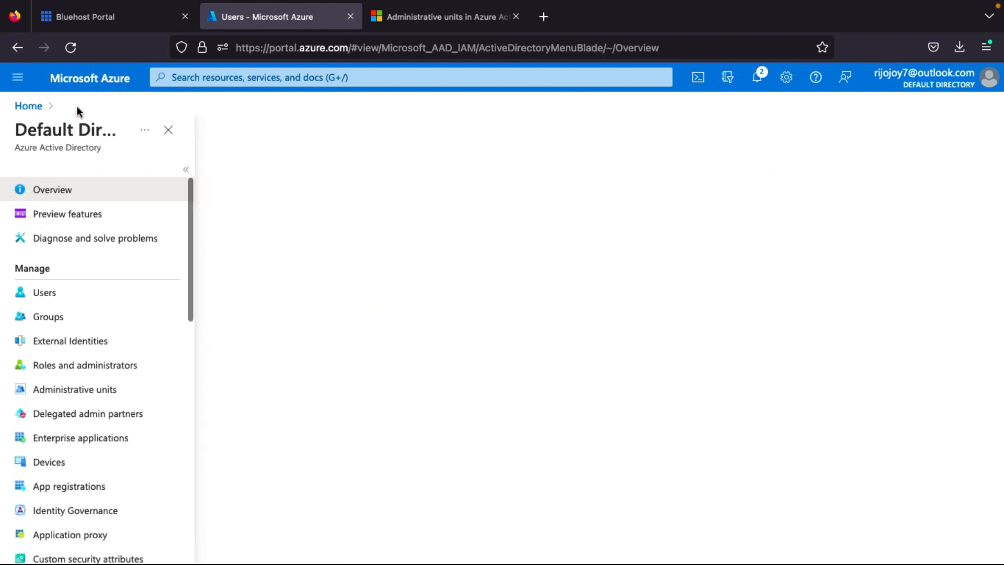
scroll(66, 405, down, 1)
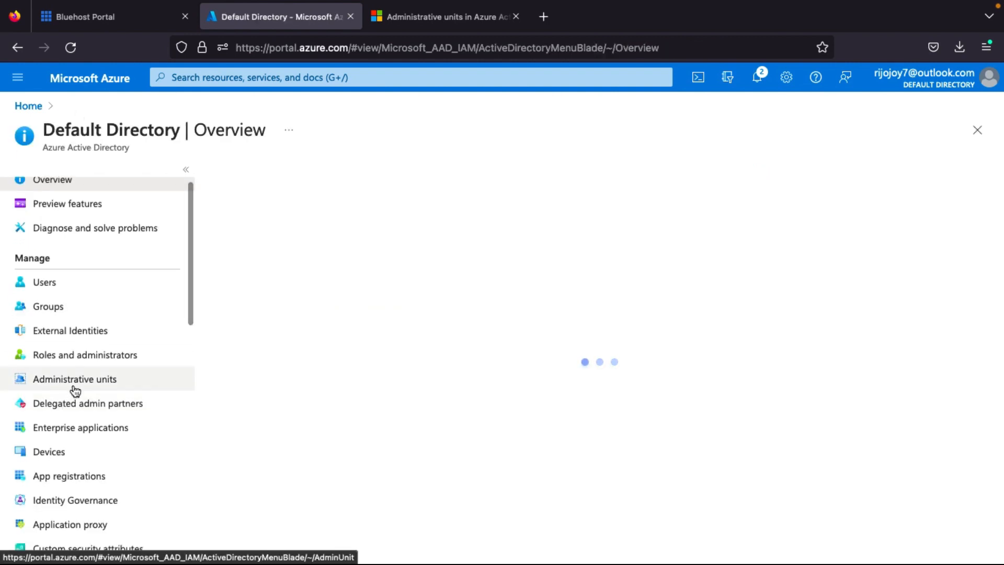
click(75, 390)
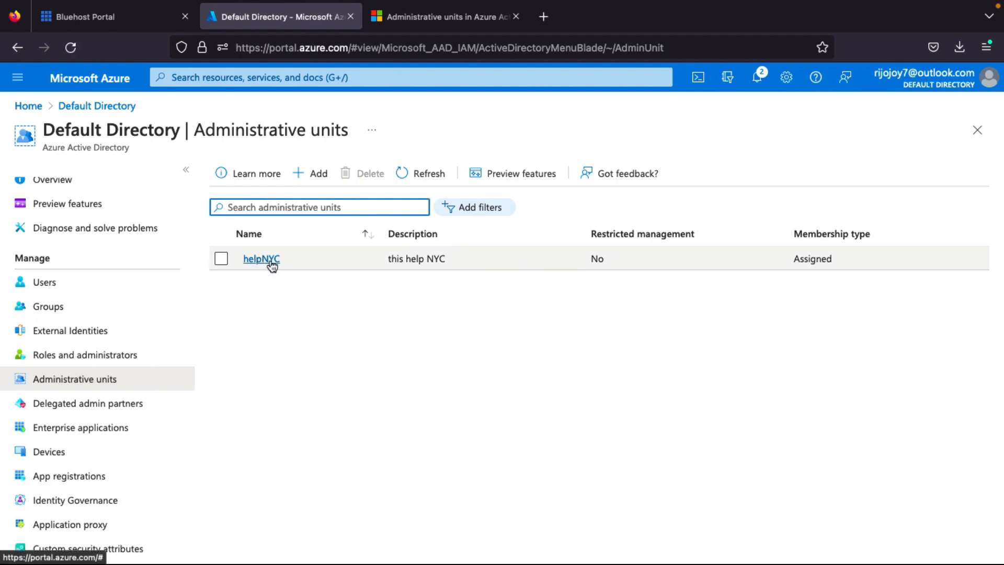
click(319, 178)
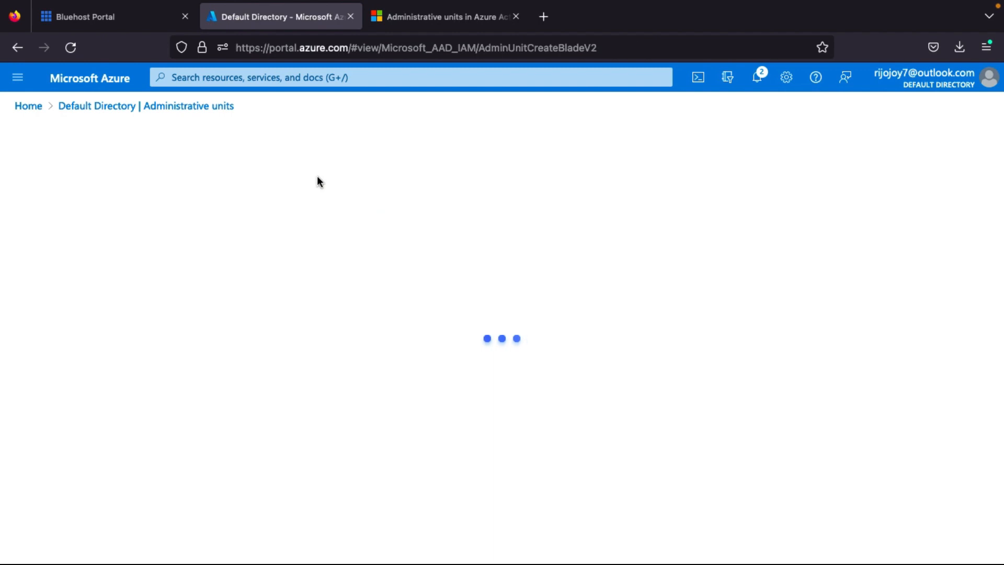
Name the administrative unit SalesSupport and enter the description "This admi unit coversales suport".
click(51, 269)
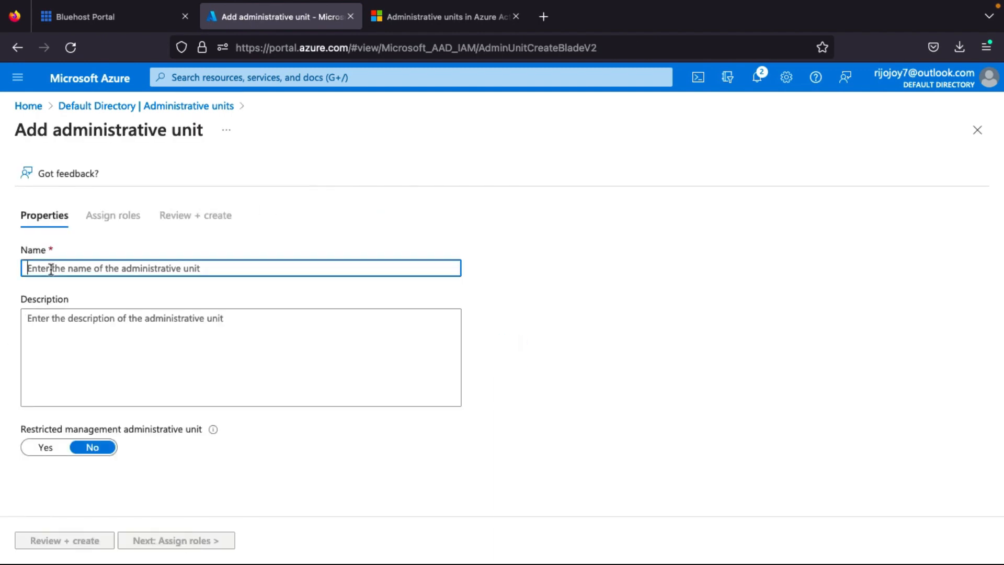
text(Sl)
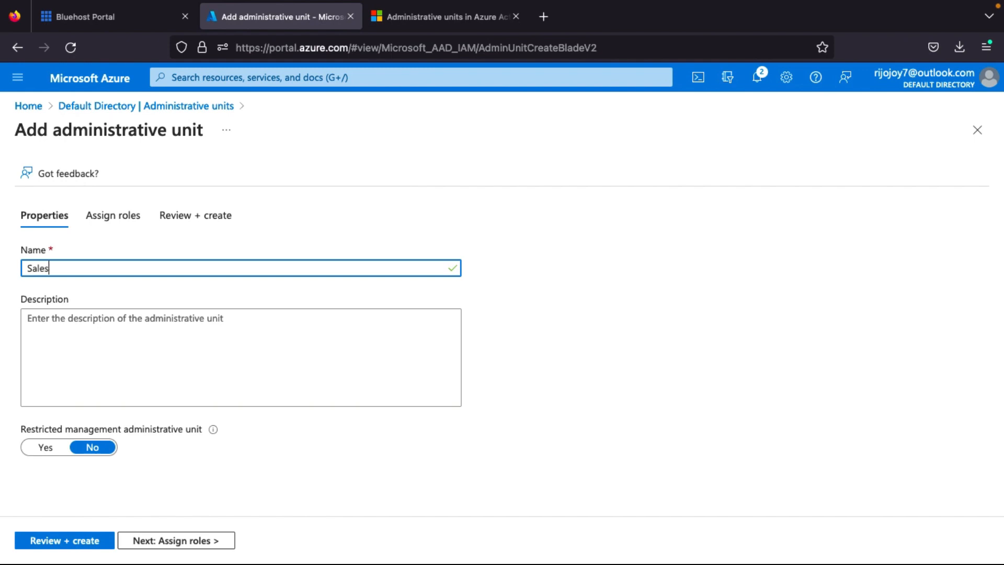
text(lesSupport)
click(43, 314)
text(T)
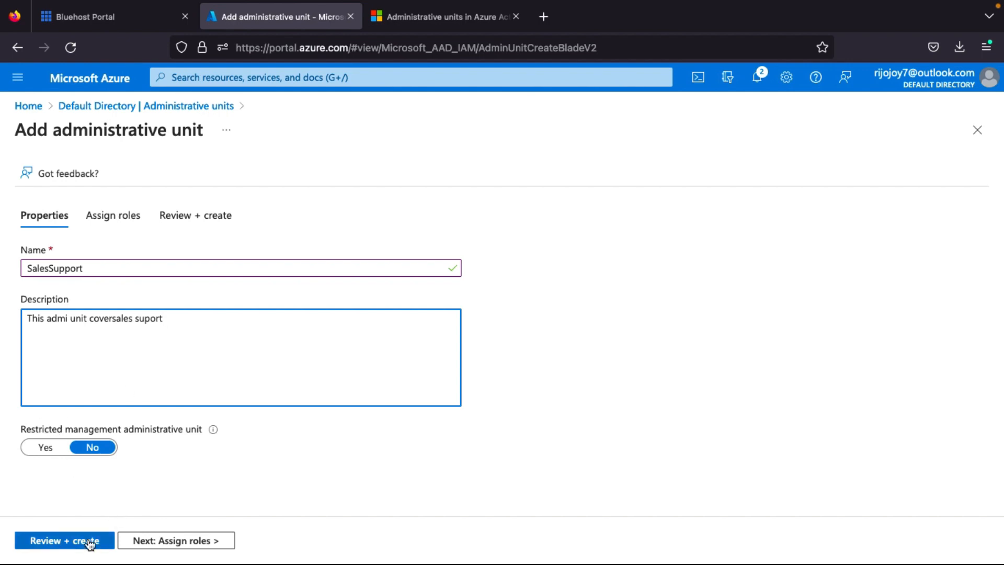
Proceed to the unit's role assignment stage and examine the available administrative roles and their descriptions.
click(186, 546)
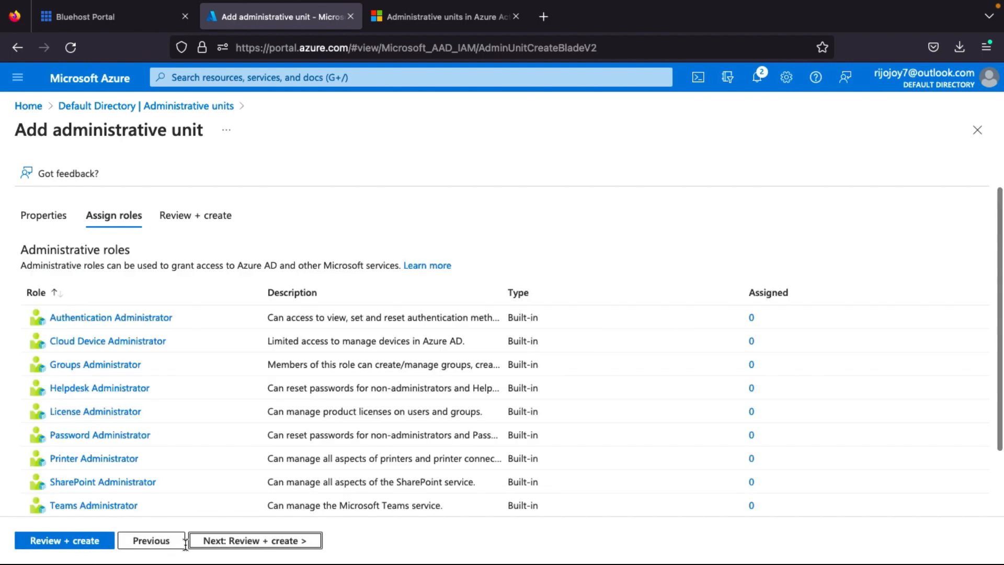
scroll(166, 374, down, 2)
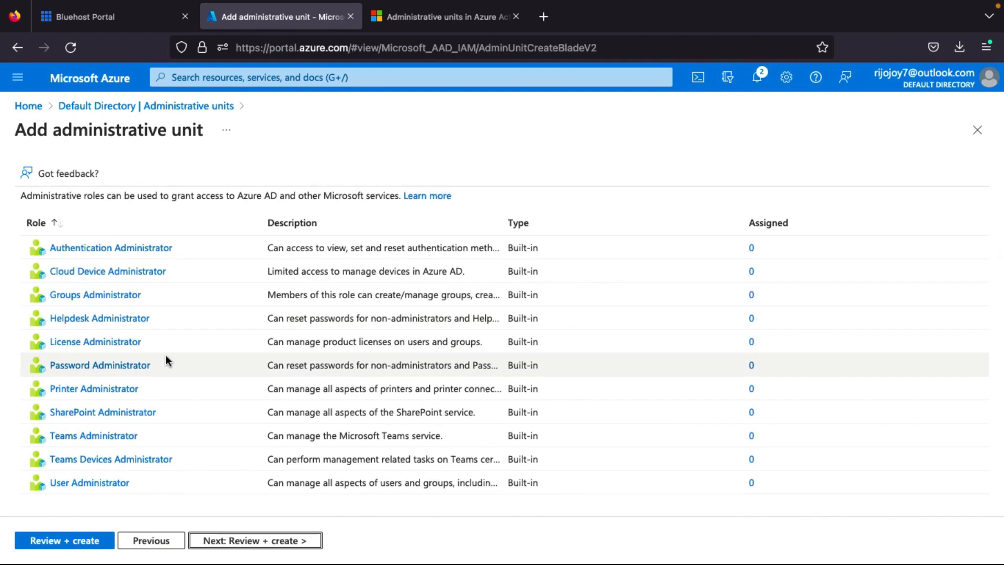
scroll(167, 375, up, 2)
scroll(72, 350, down, 2)
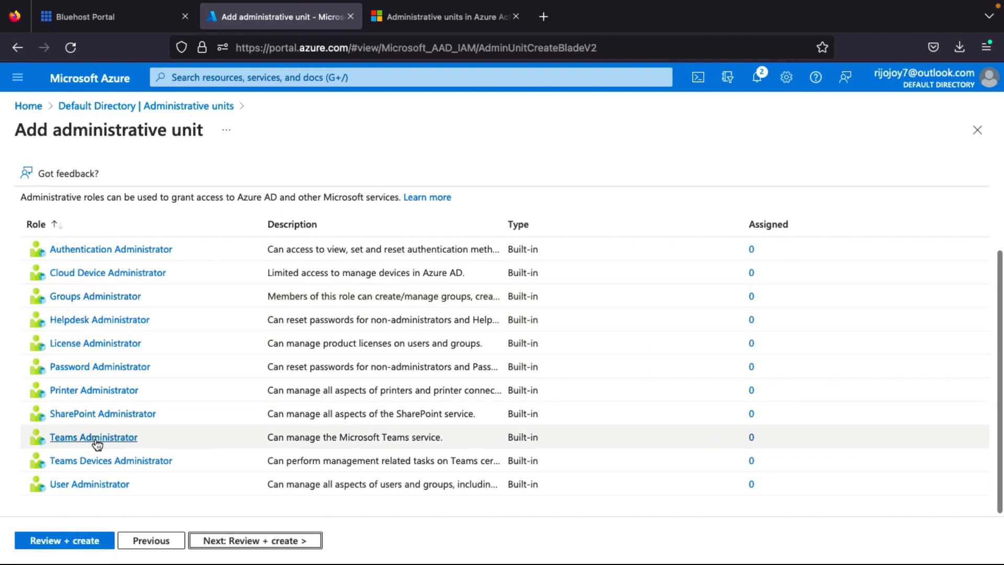
scroll(103, 502, up, 3)
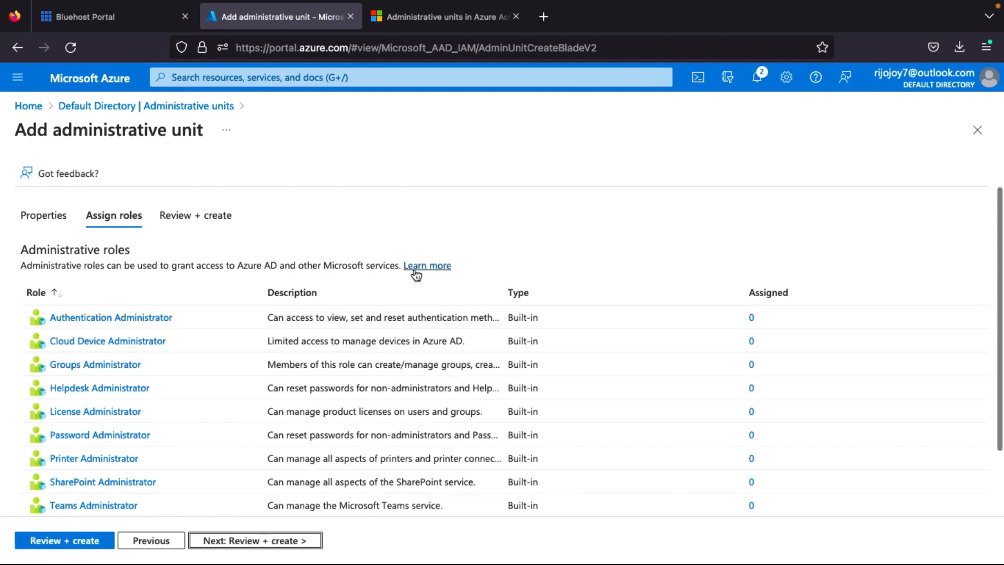
click(131, 541)
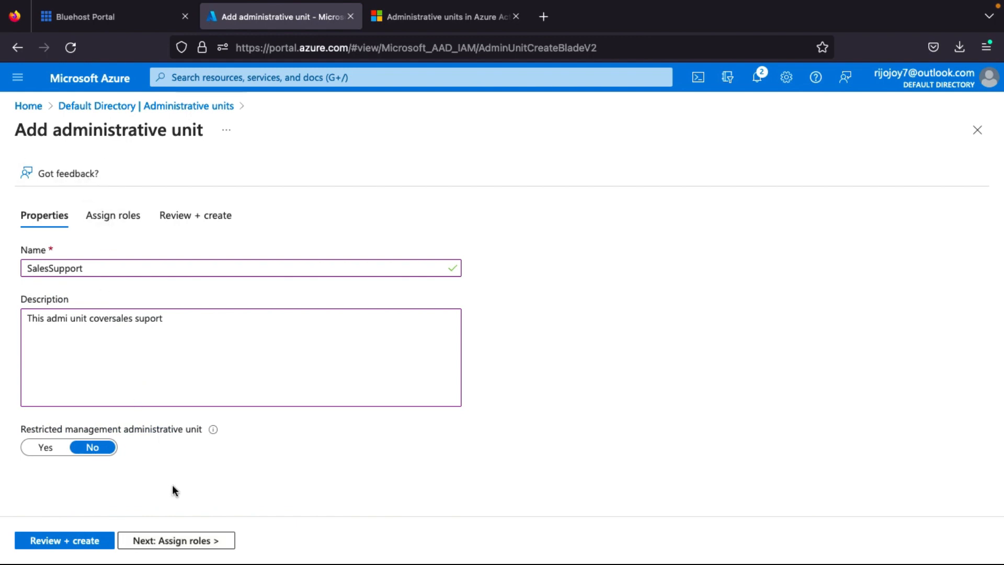
click(174, 540)
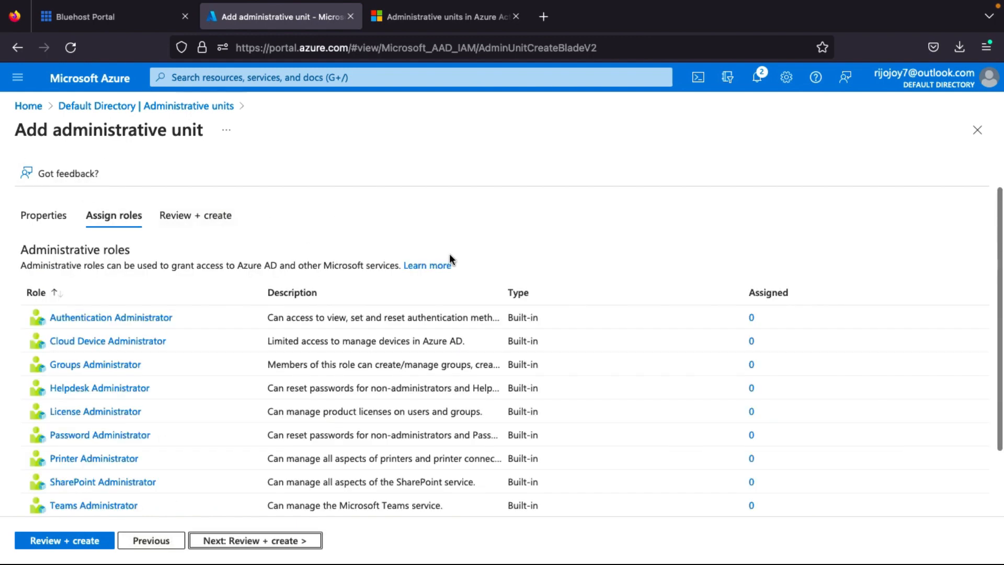
Open the Learn more article on administrative roles in a separate tab and view it.
right_click(441, 264)
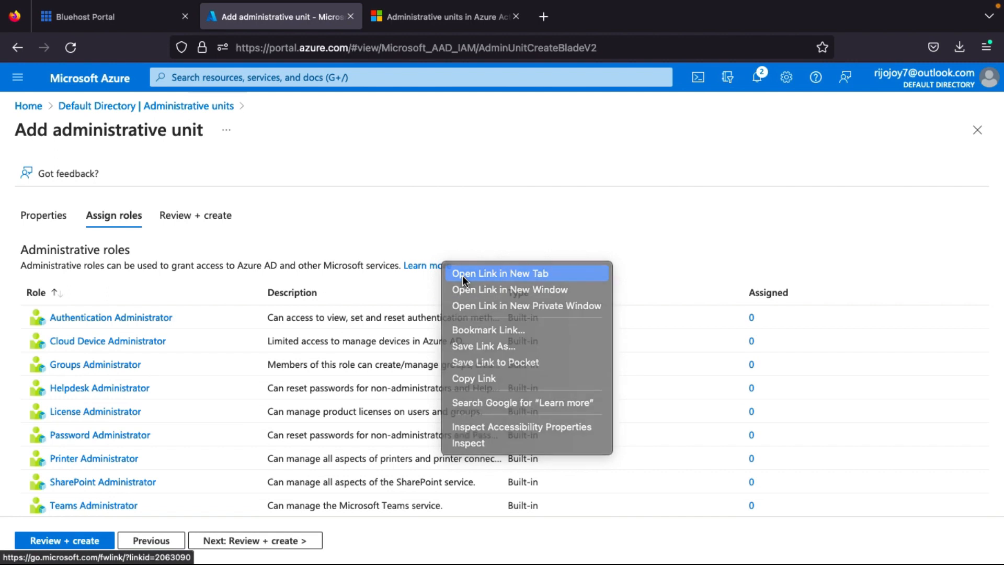
click(462, 274)
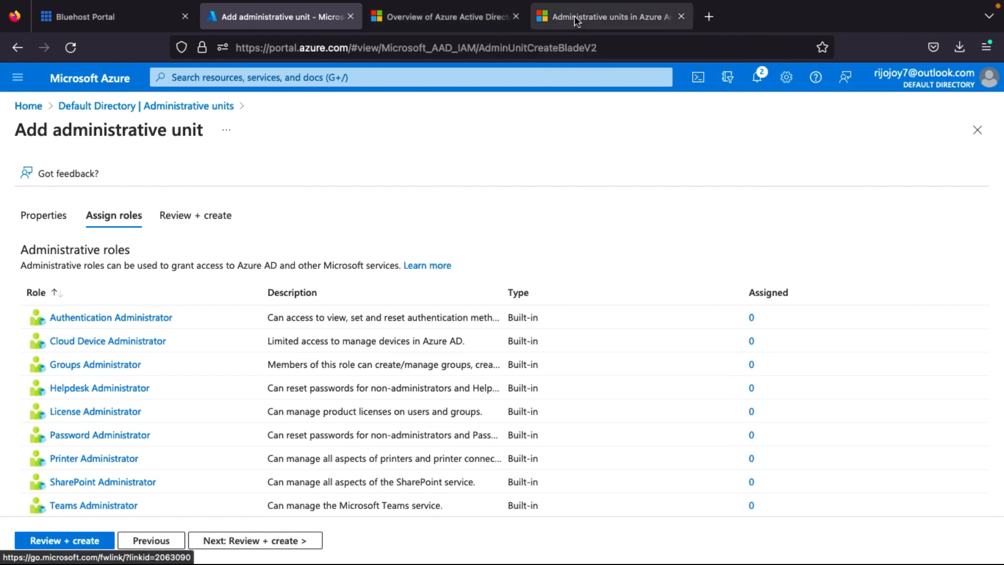
click(452, 16)
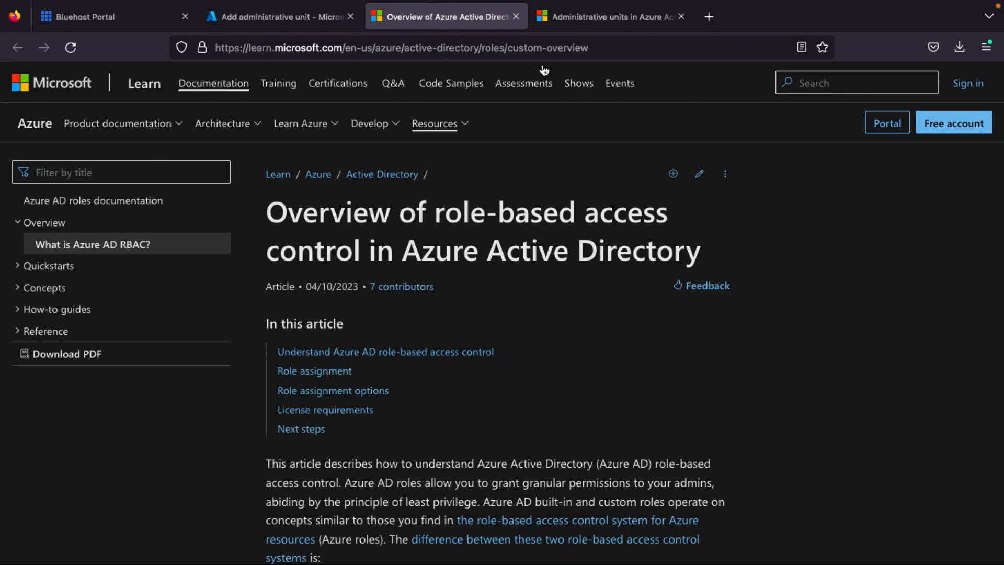
Read the Microsoft Learn article on administrative units, examining the deployment scenario diagram and the constraints.
click(569, 21)
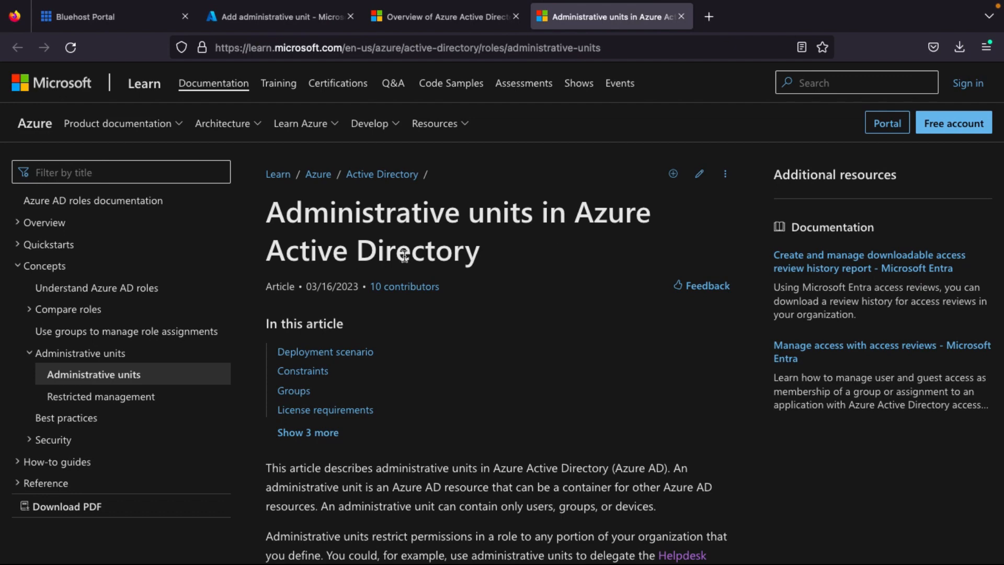
scroll(422, 319, down, 10)
scroll(422, 318, down, 3)
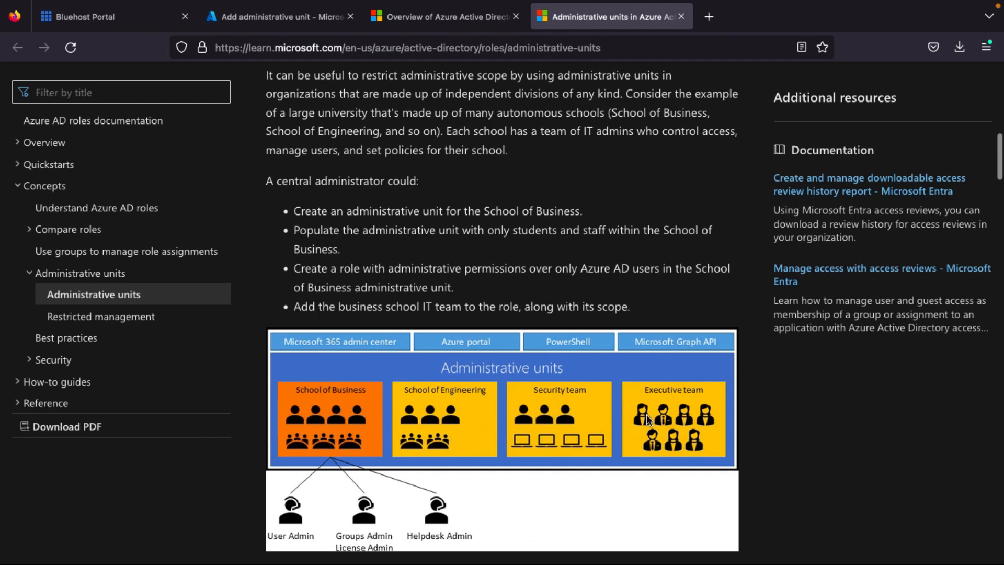
scroll(648, 412, down, 1)
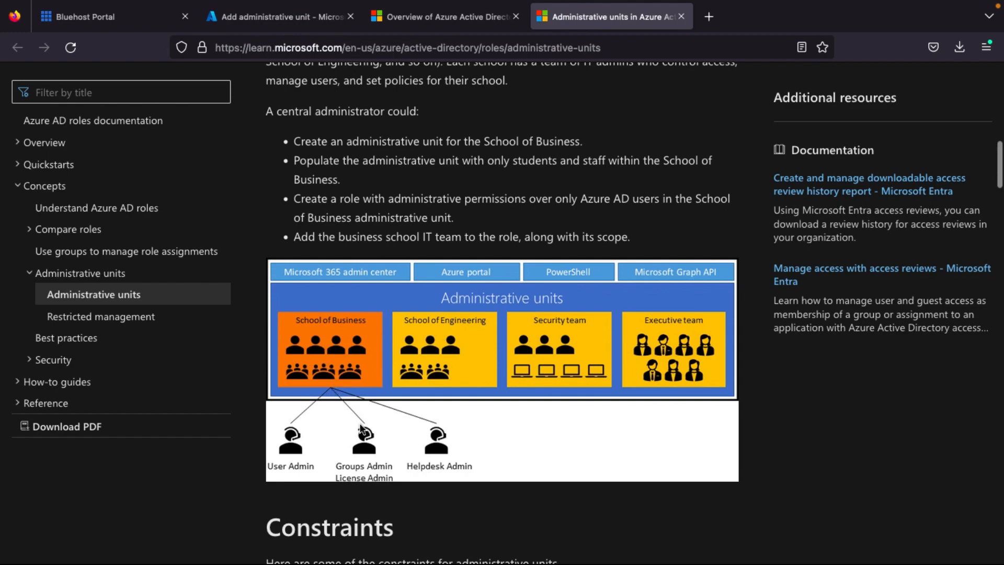
scroll(360, 422, down, 7)
scroll(359, 423, down, 3)
scroll(360, 424, up, 3)
scroll(439, 250, up, 10)
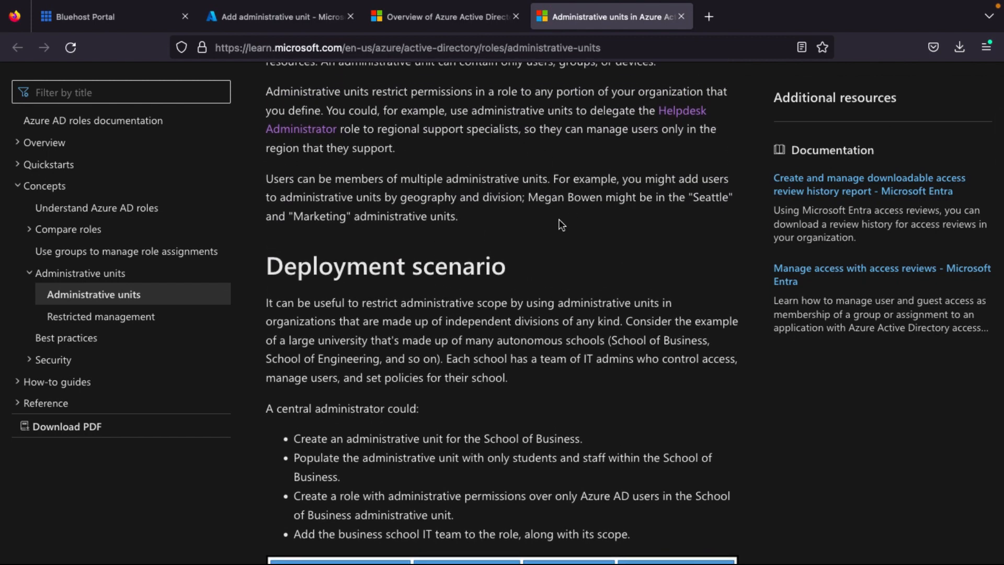
Return to the Add administrative unit form and advance SalesSupport to Review + create without assigning any roles.
click(278, 17)
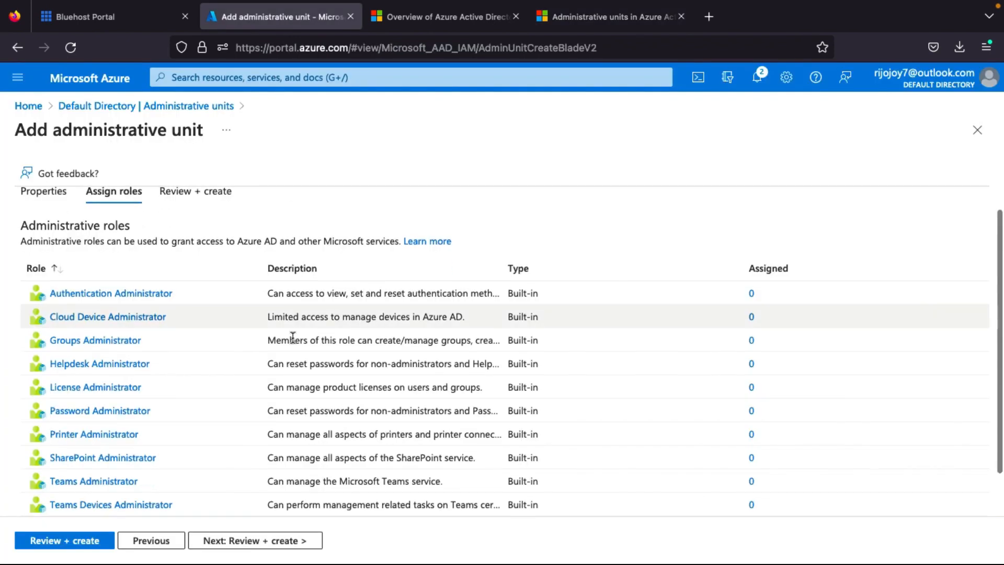
scroll(293, 337, down, 1)
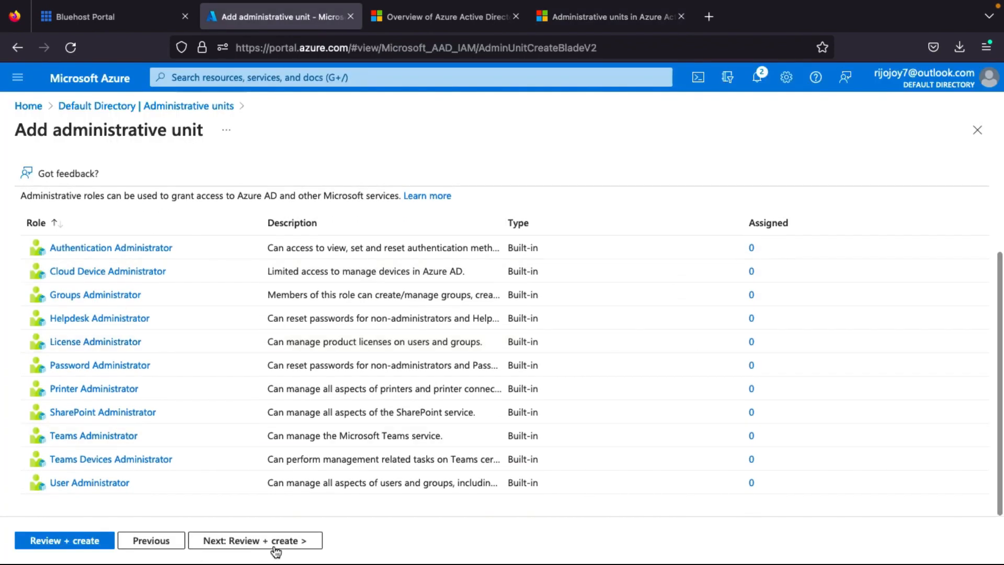
scroll(145, 262, up, 3)
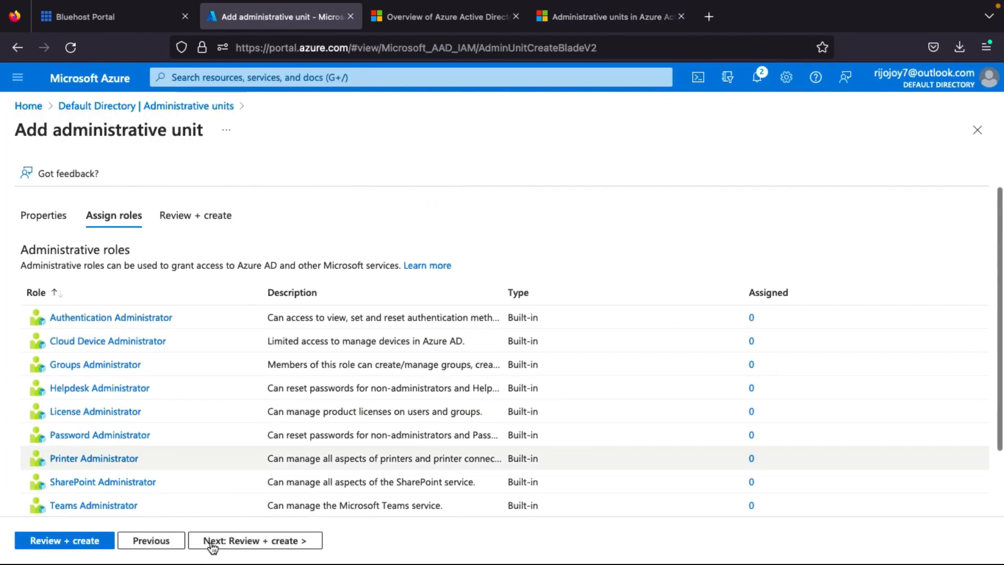
click(254, 540)
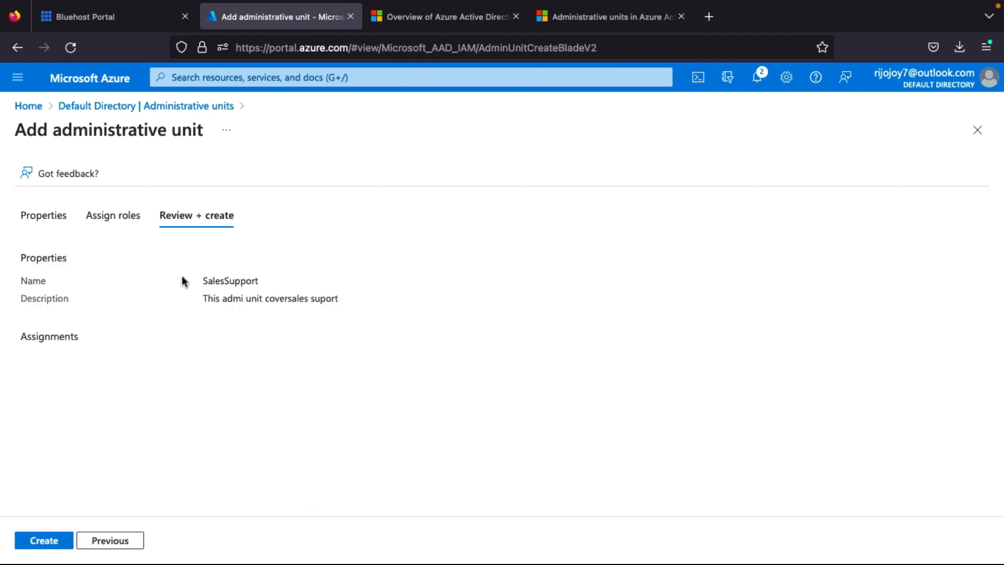
Create the SalesSupport administrative unit from the reviewed settings and open it from the list of administrative units.
click(63, 541)
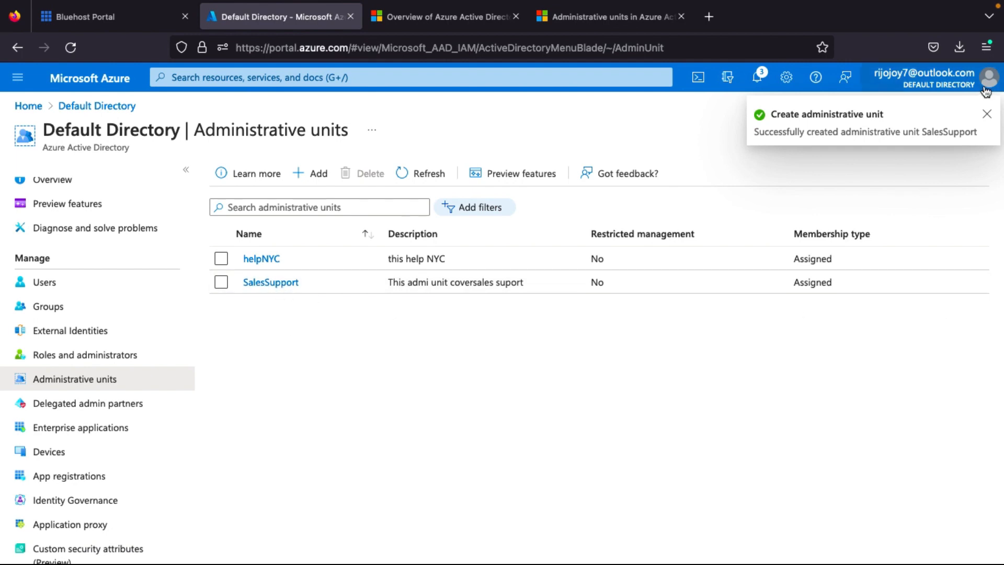
click(987, 114)
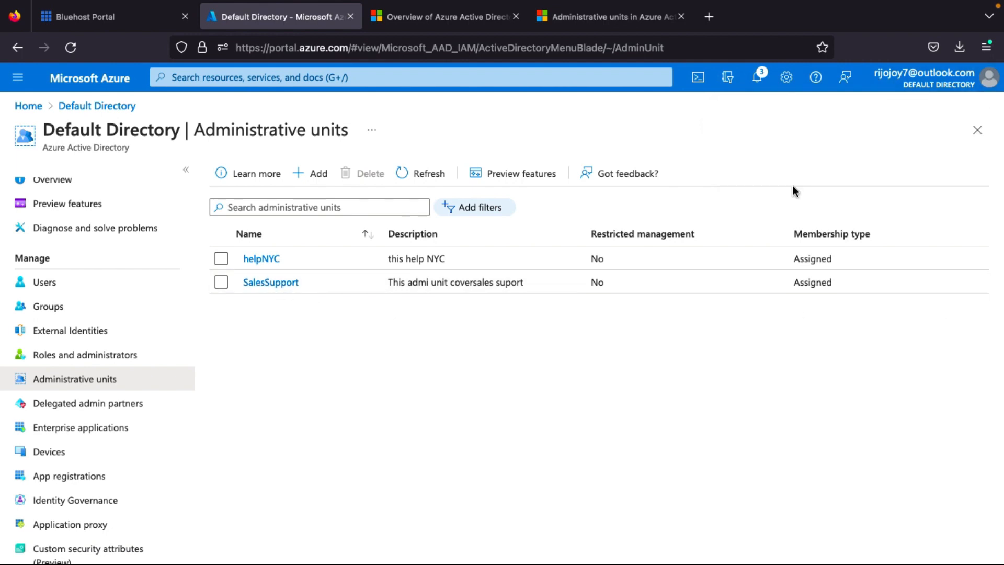
click(270, 282)
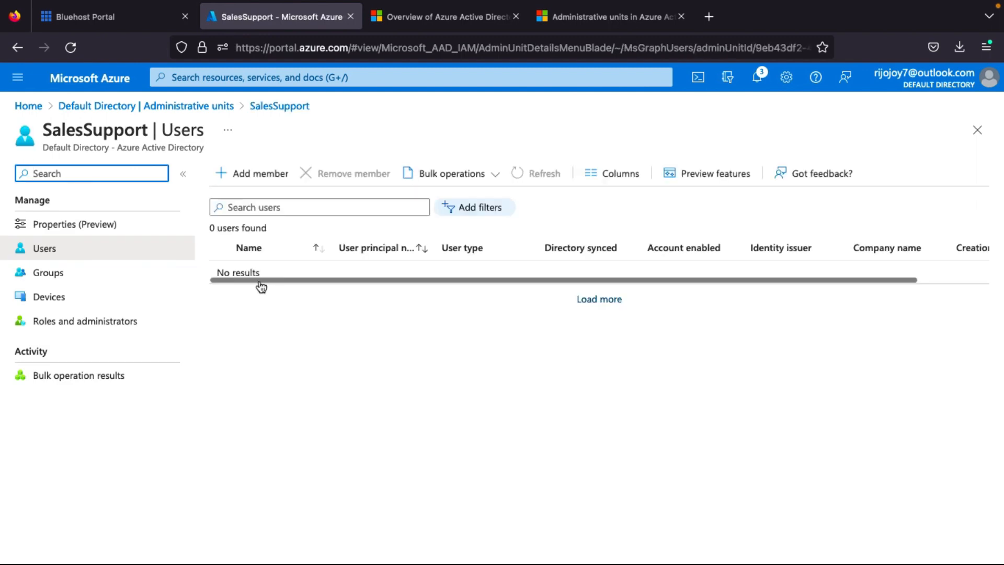
Find the designated sales support user in the directory, add them as a SalesSupport member and refresh the member list.
click(258, 176)
click(657, 163)
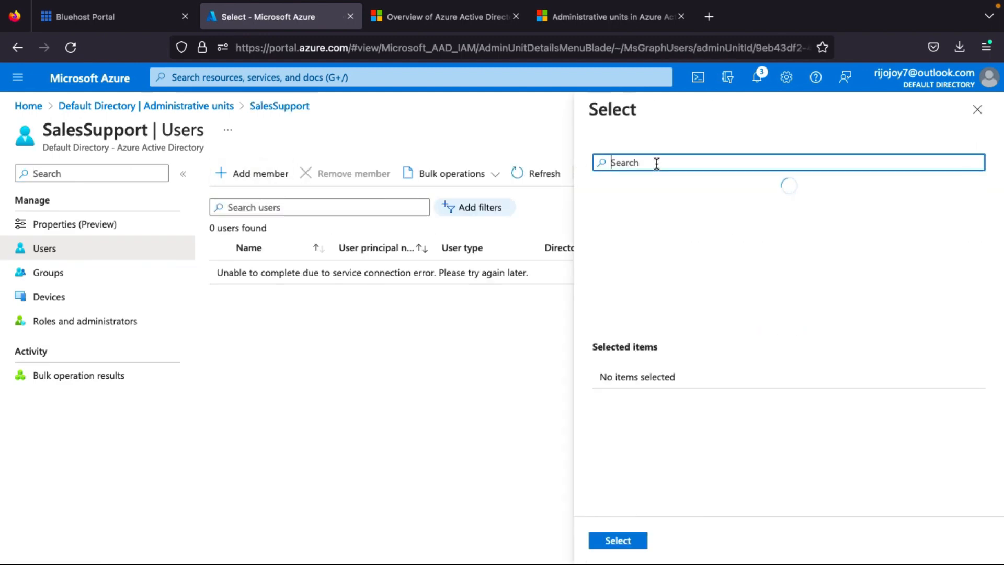
text(to)
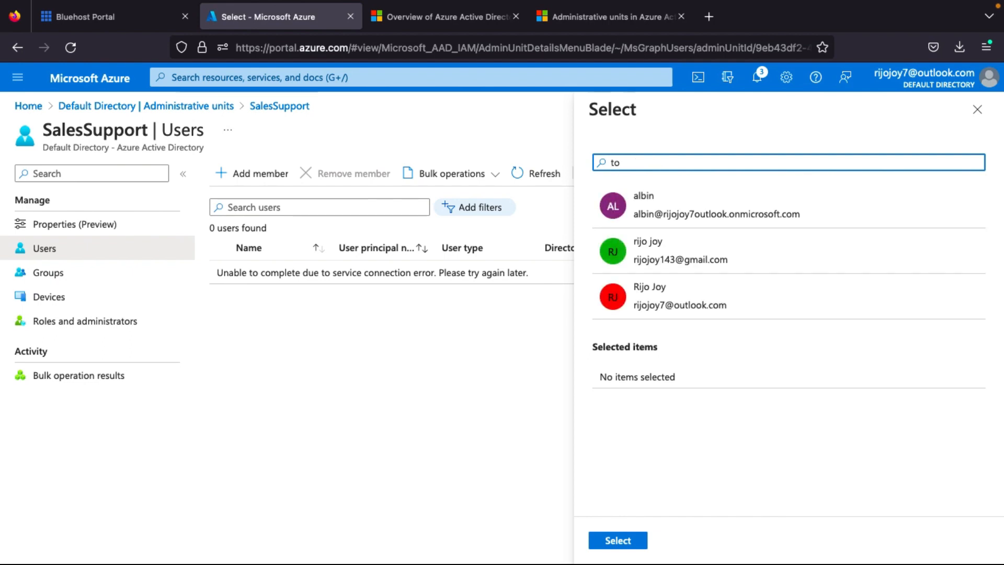
text(ney)
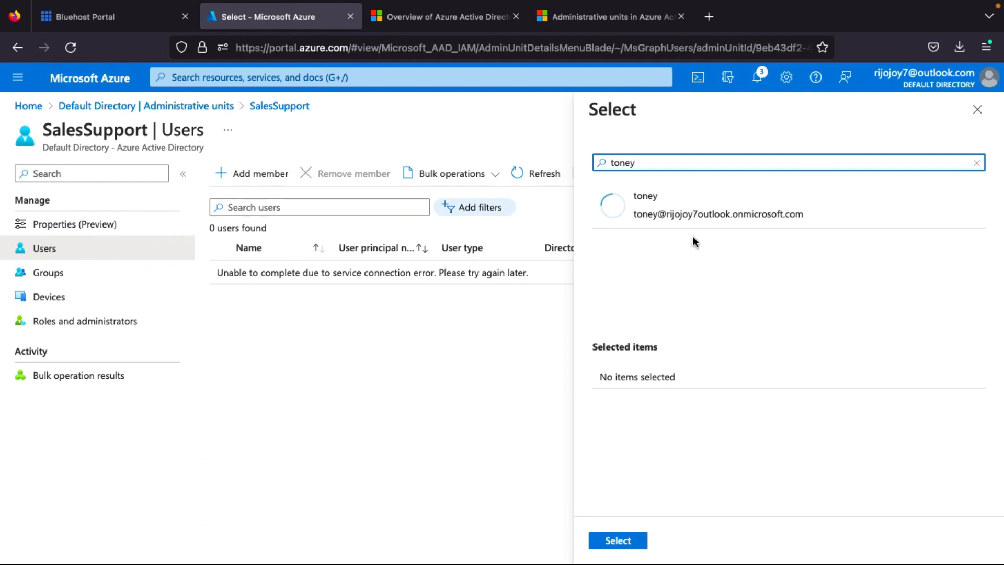
click(692, 219)
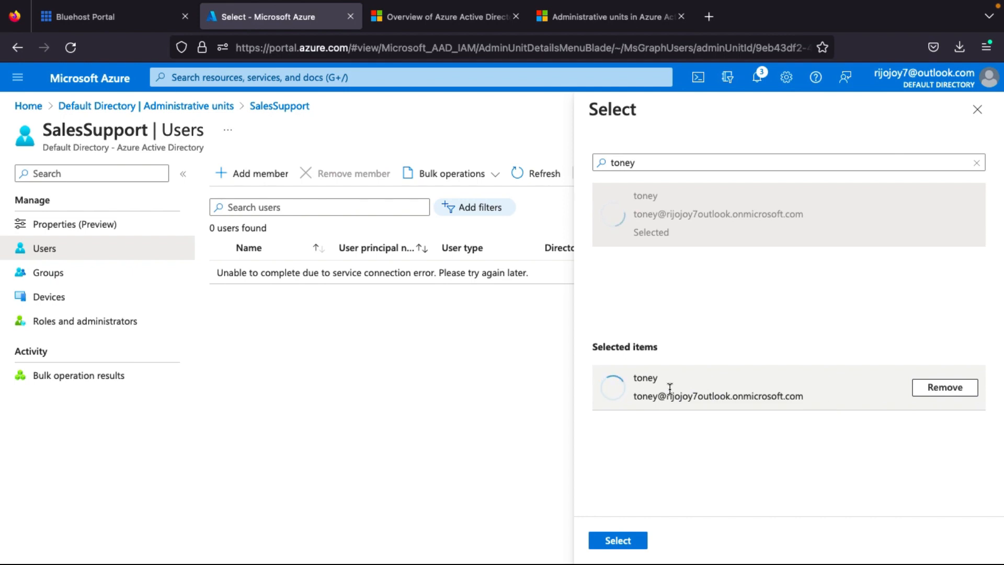
click(619, 541)
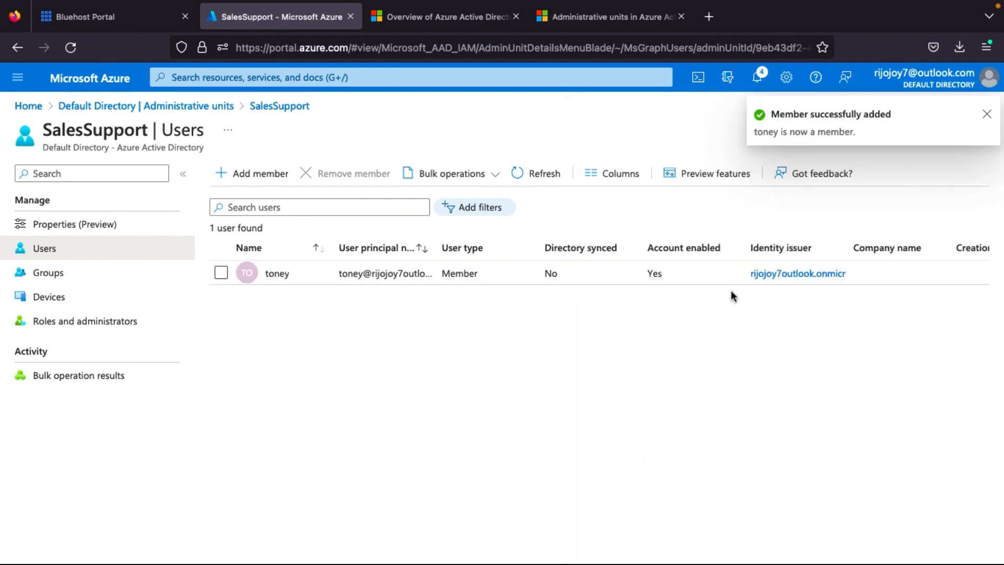
click(512, 170)
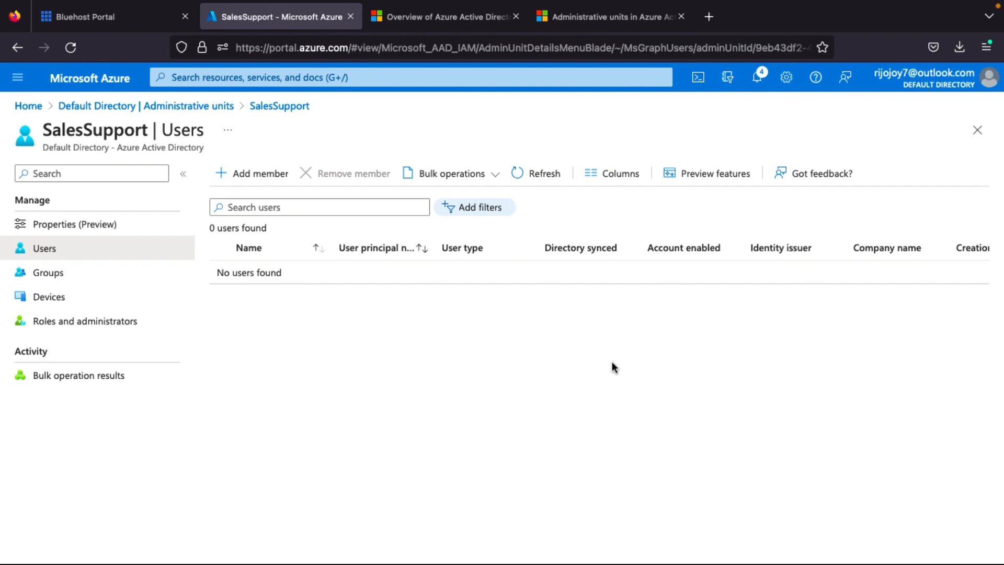
click(532, 173)
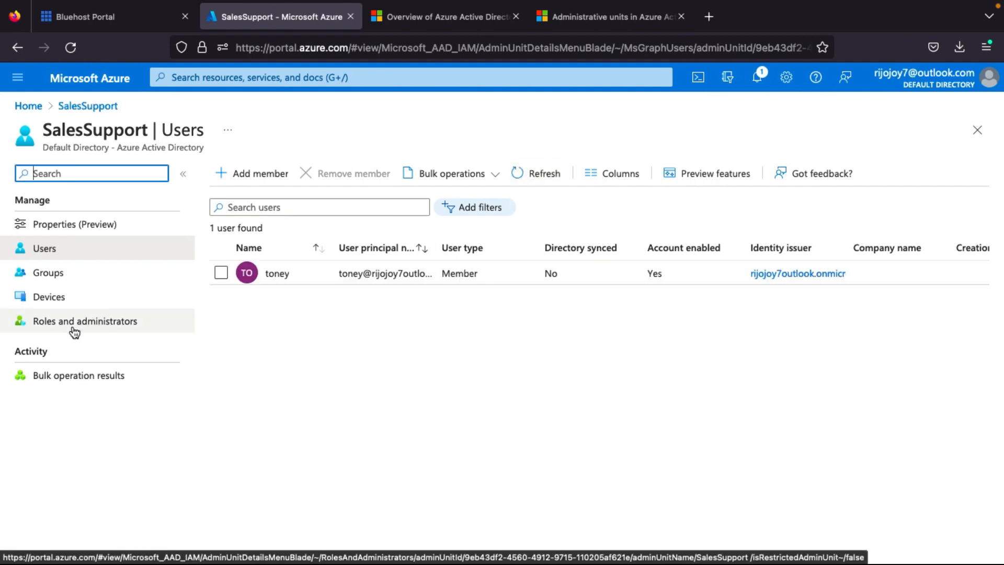
Open the User Administrator role within SalesSupport and examine the role permissions in its description.
click(75, 333)
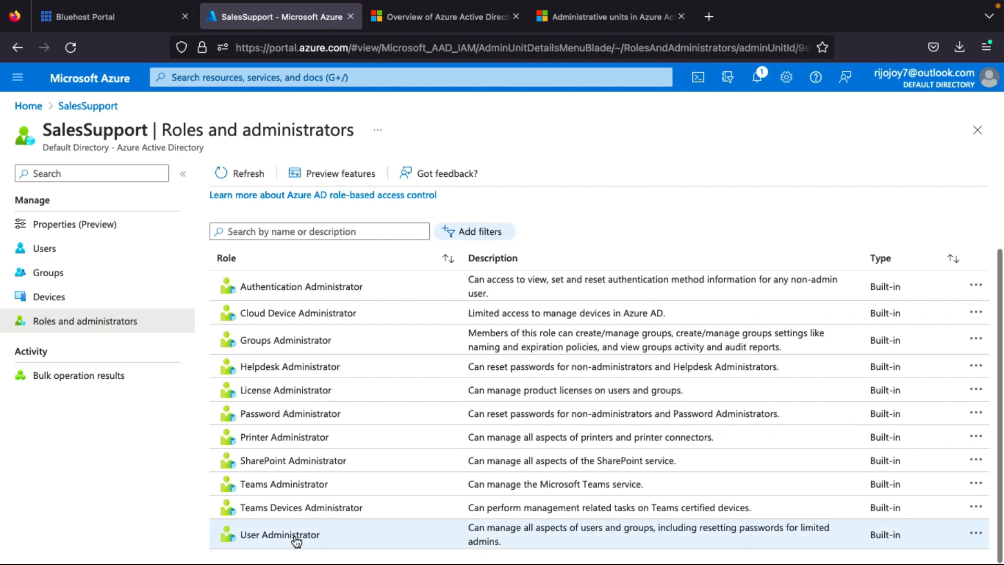
click(294, 537)
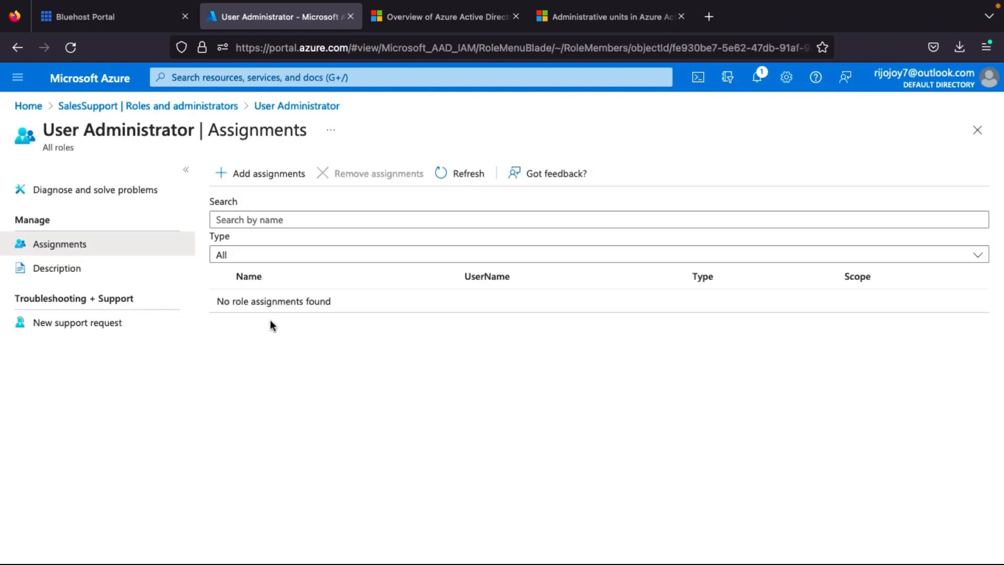
click(90, 276)
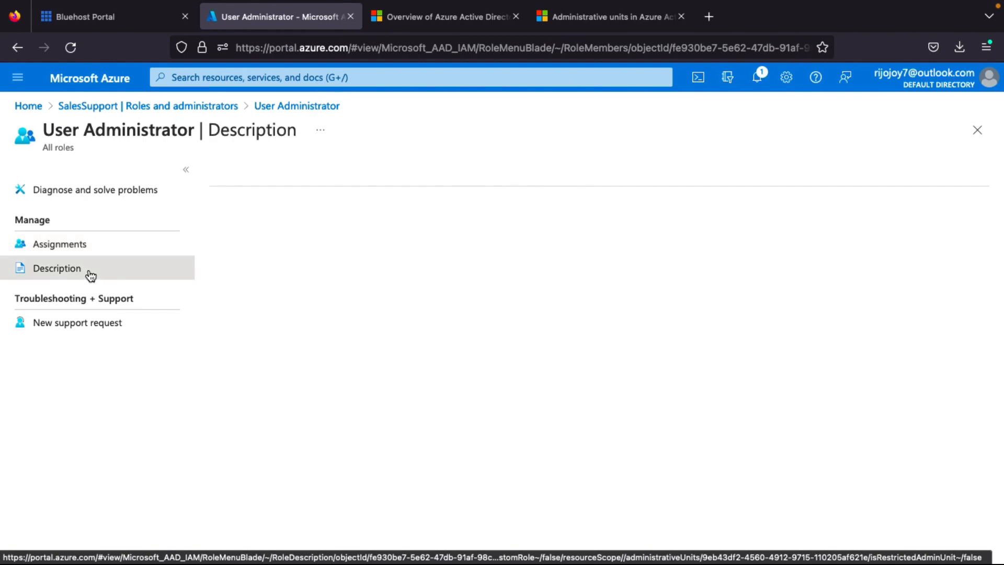
scroll(362, 408, down, 6)
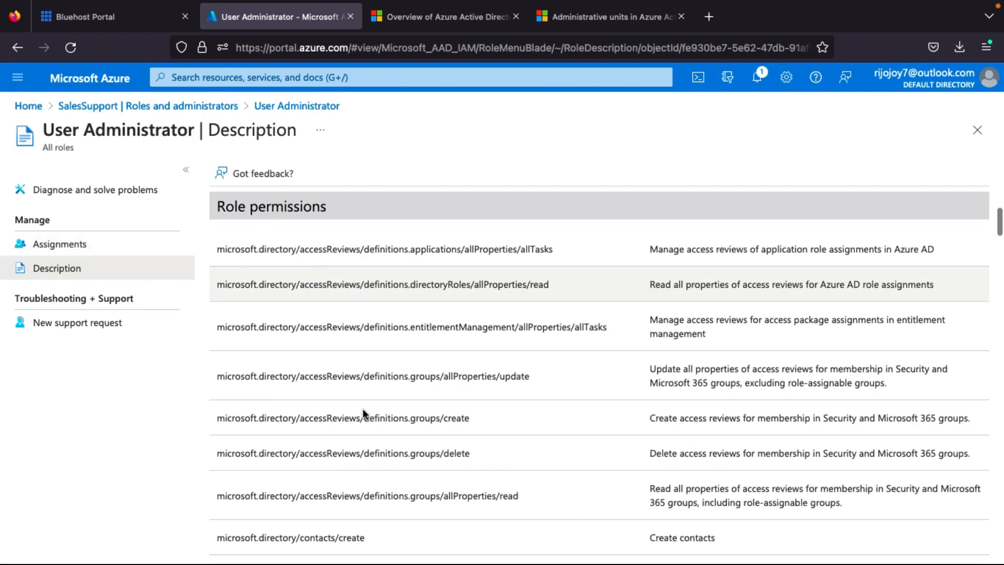
scroll(459, 387, down, 5)
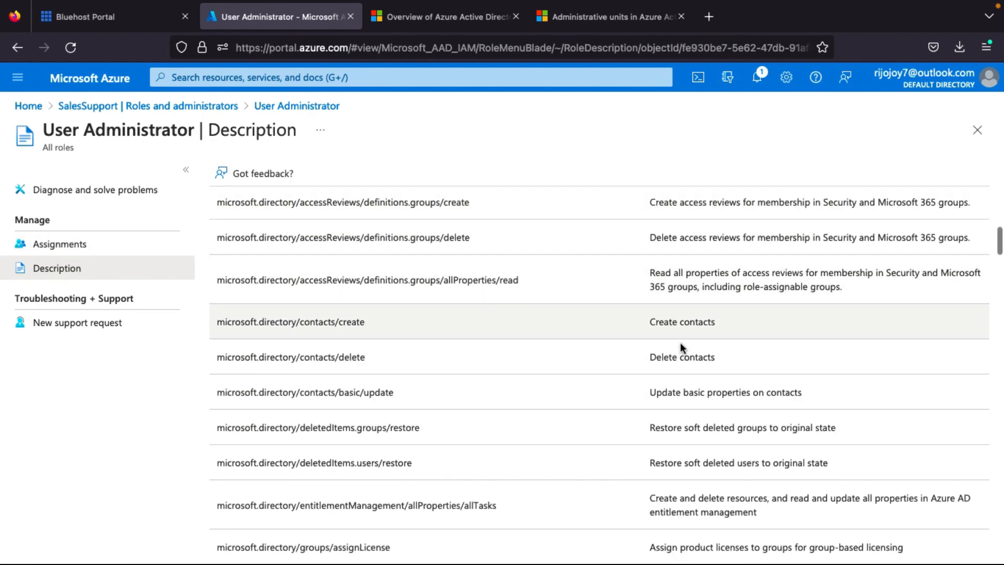
scroll(459, 387, down, 1)
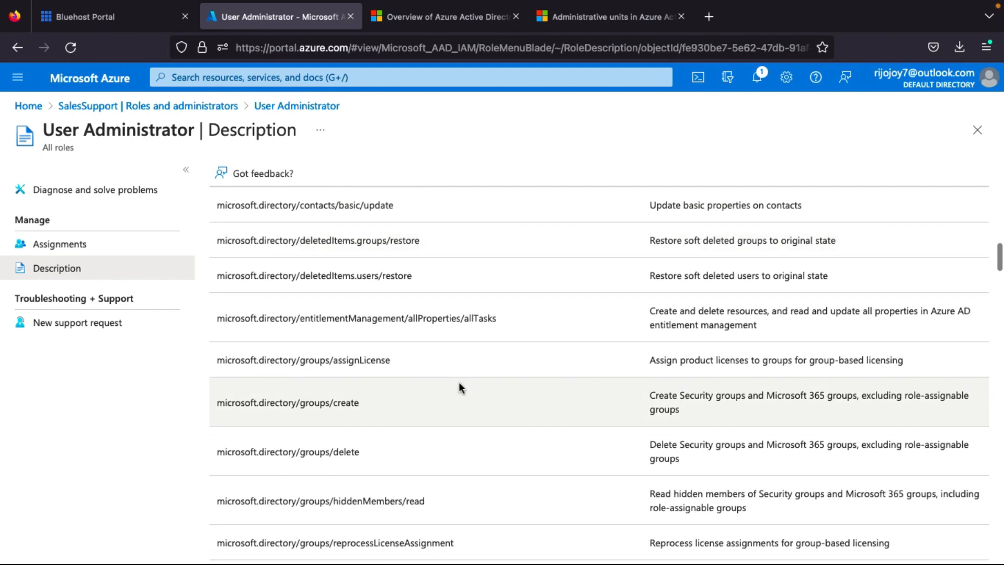
scroll(459, 387, up, 10)
Assign the User Administrator role for SalesSupport to the user who is the unit's member.
click(106, 246)
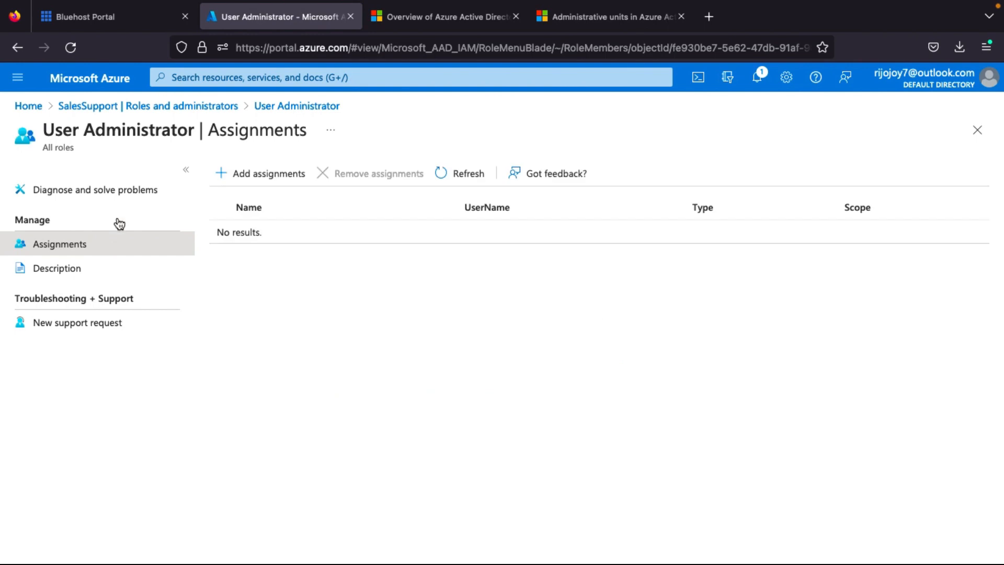
click(259, 181)
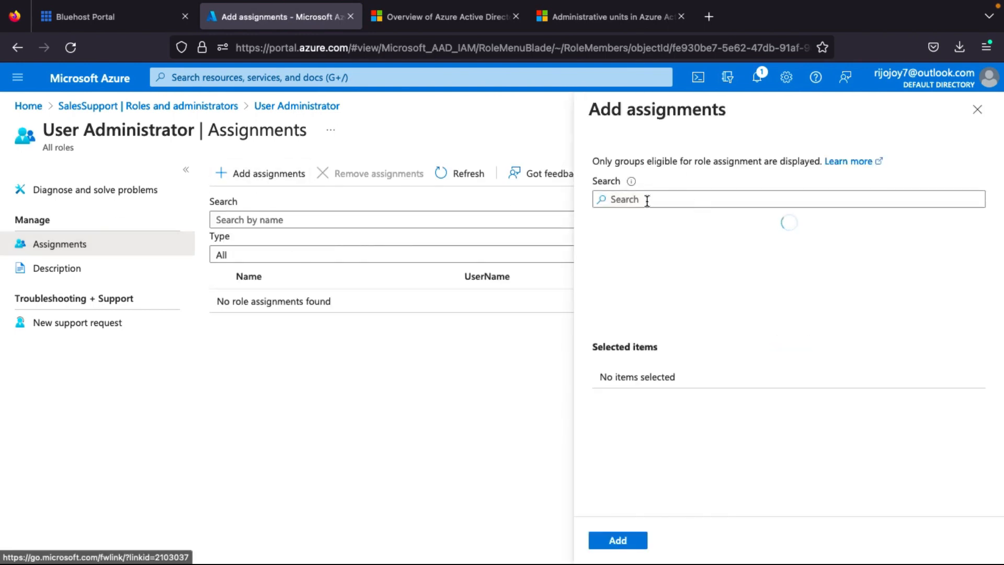
click(649, 201)
text(tone)
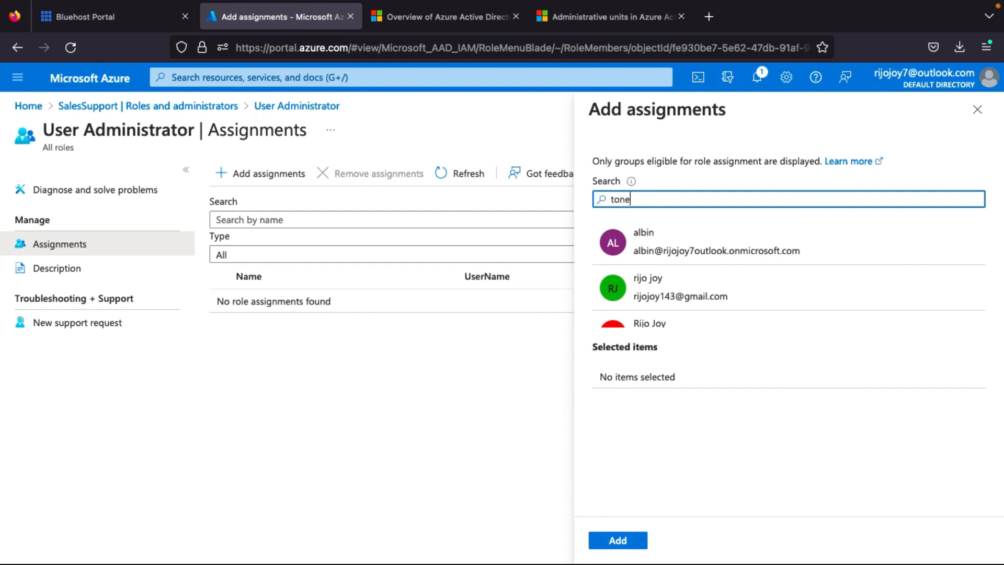
text(y)
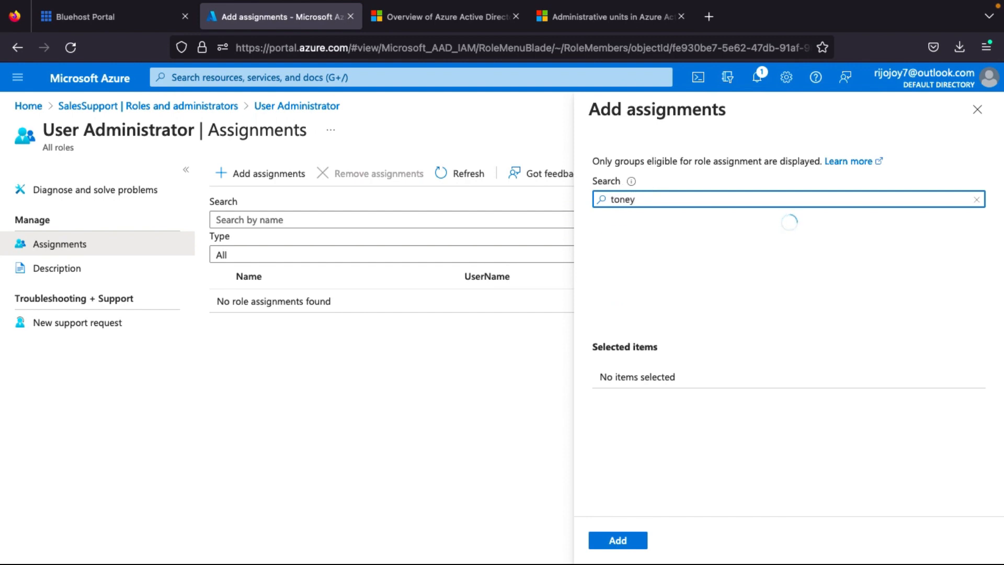
click(673, 253)
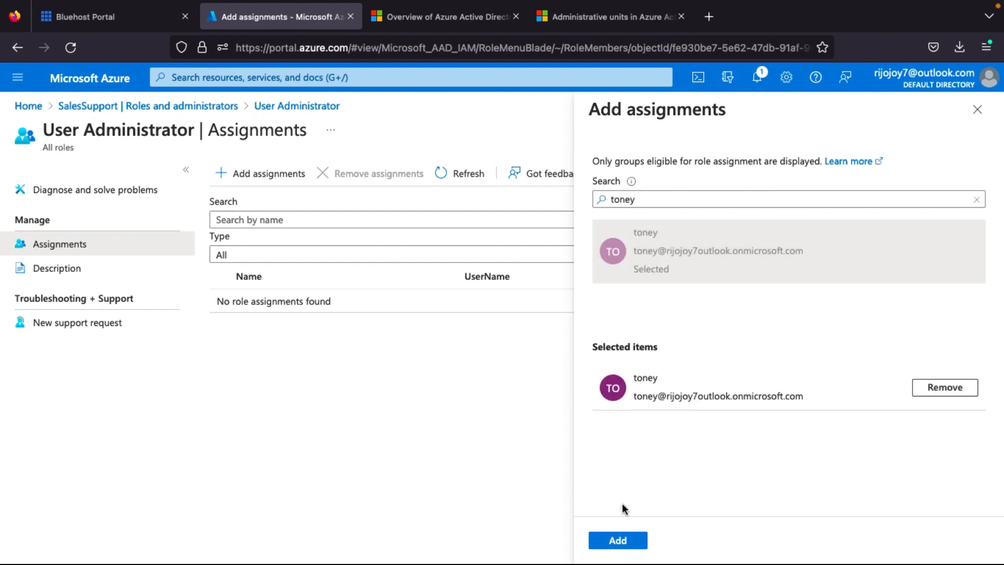
click(626, 543)
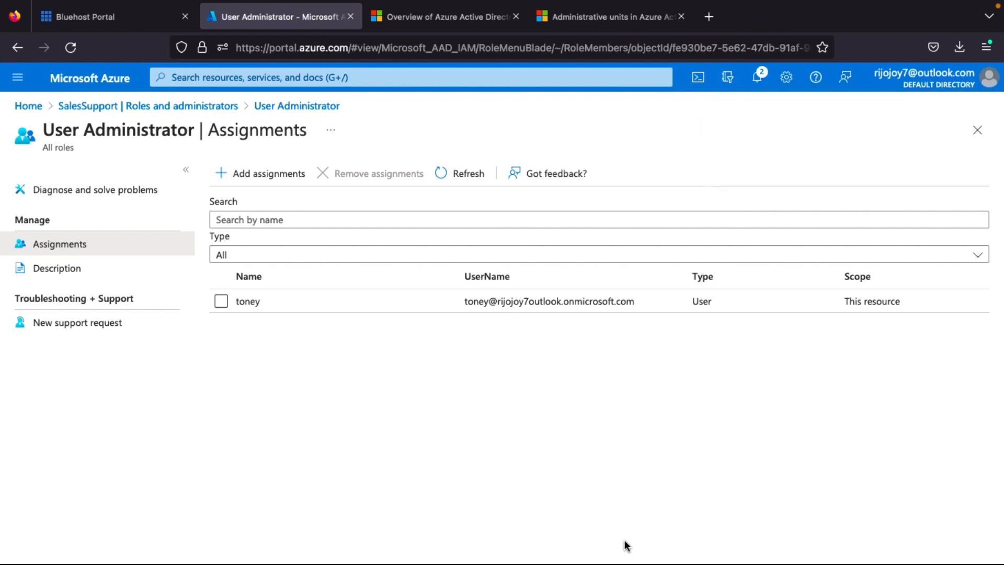
Open the member's profile from the SalesSupport users and check their administrative units and assigned roles.
click(55, 267)
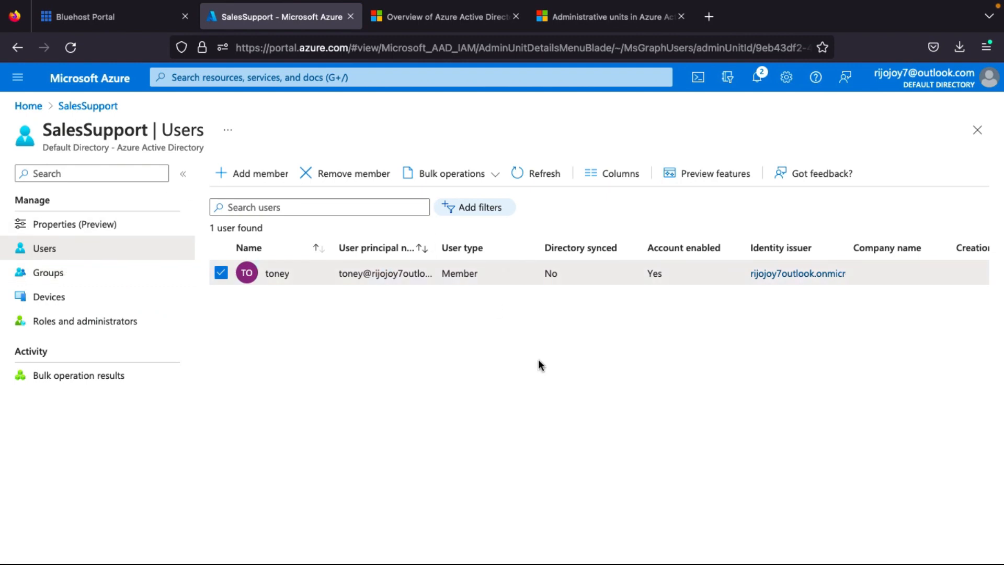
click(274, 274)
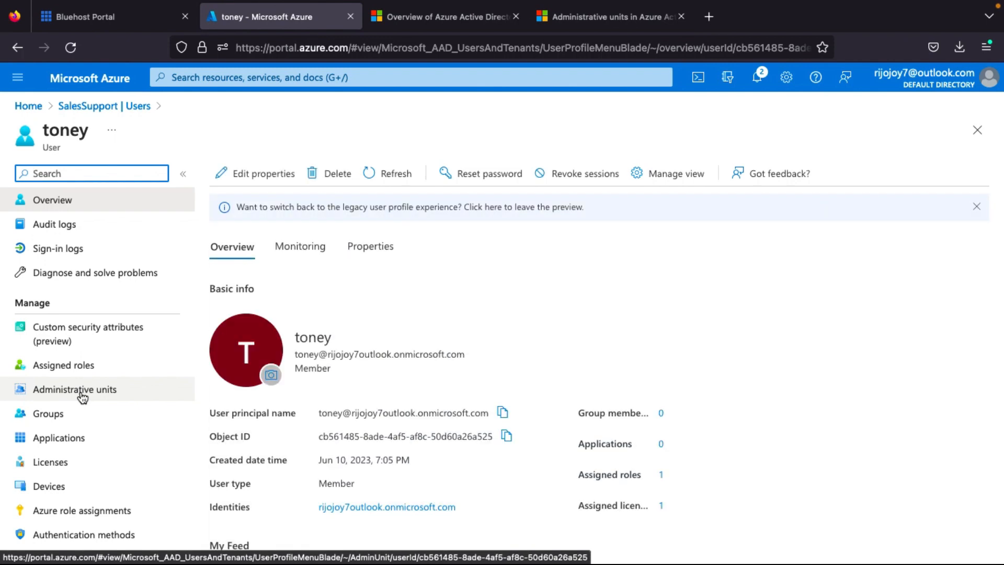
click(82, 398)
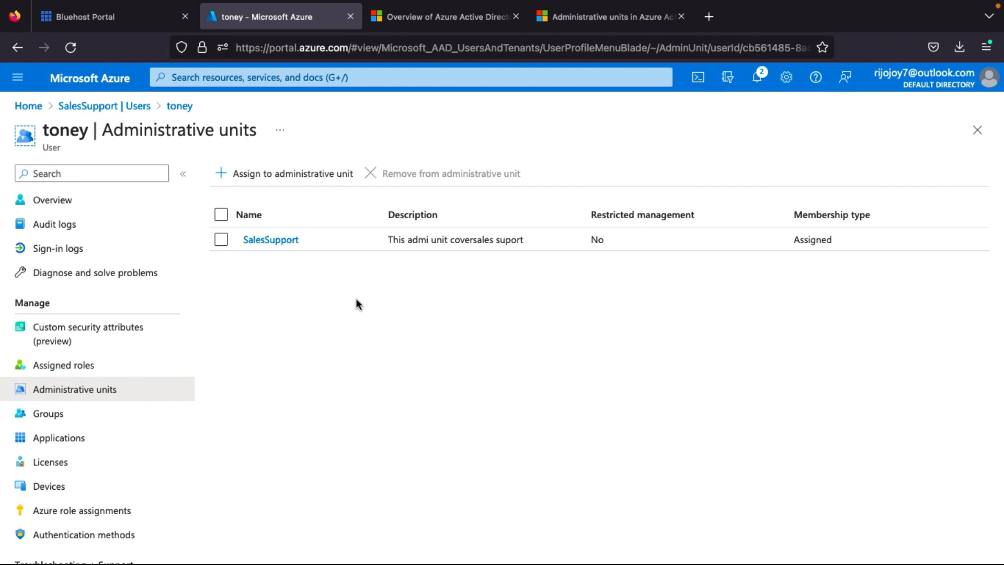
click(80, 368)
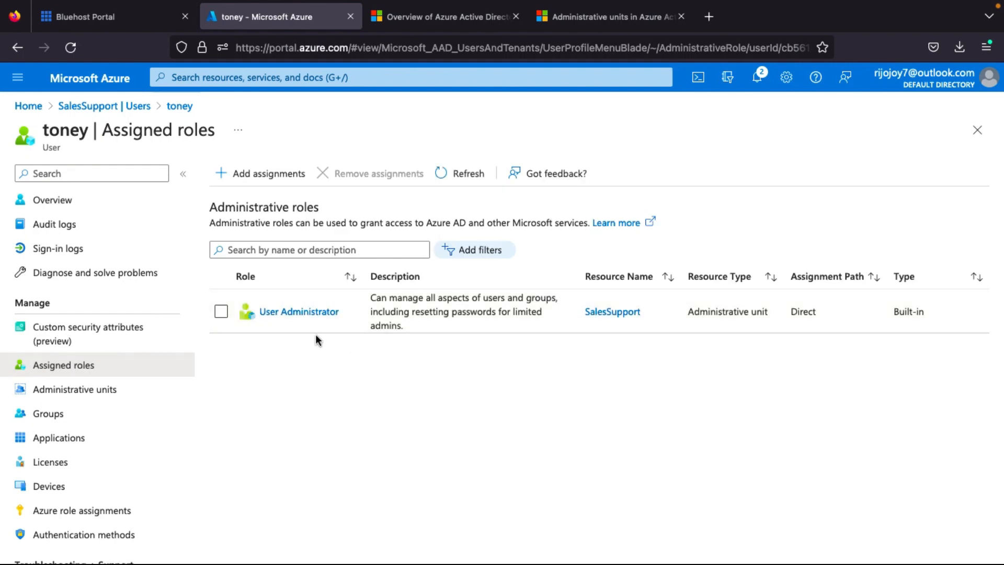
Open the same user's profile from the Azure Active Directory user list and review their assigned roles.
click(31, 106)
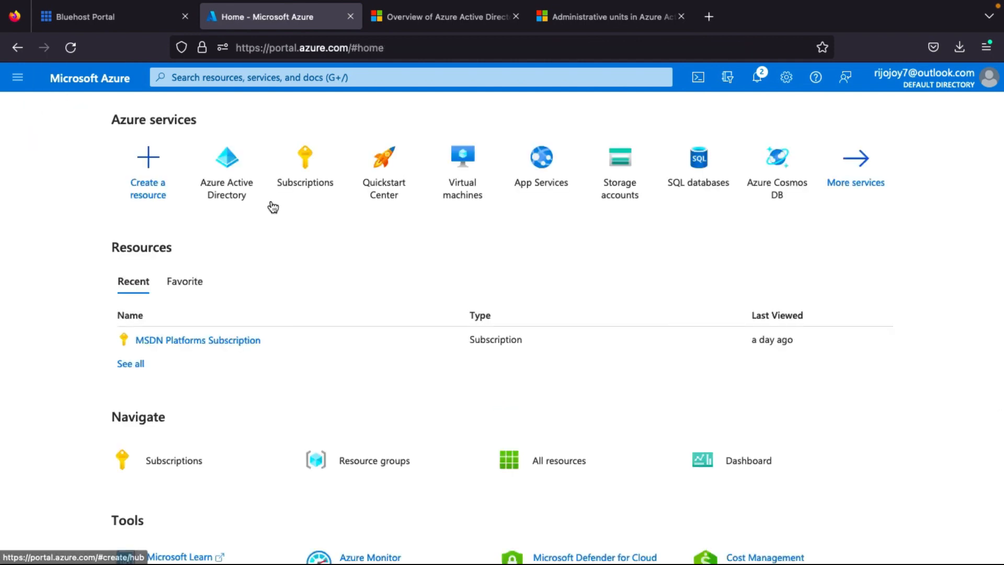
click(233, 164)
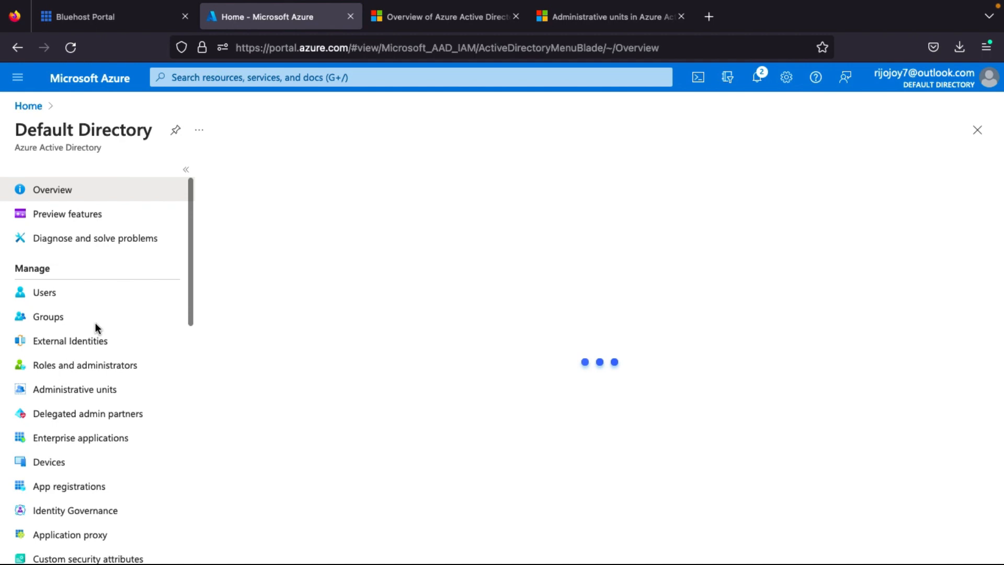
click(61, 292)
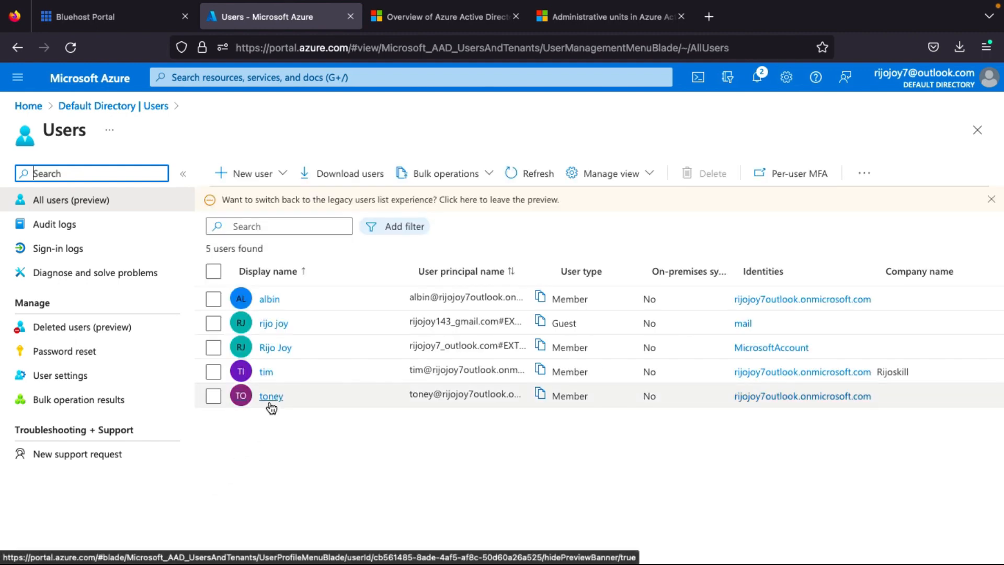
click(270, 397)
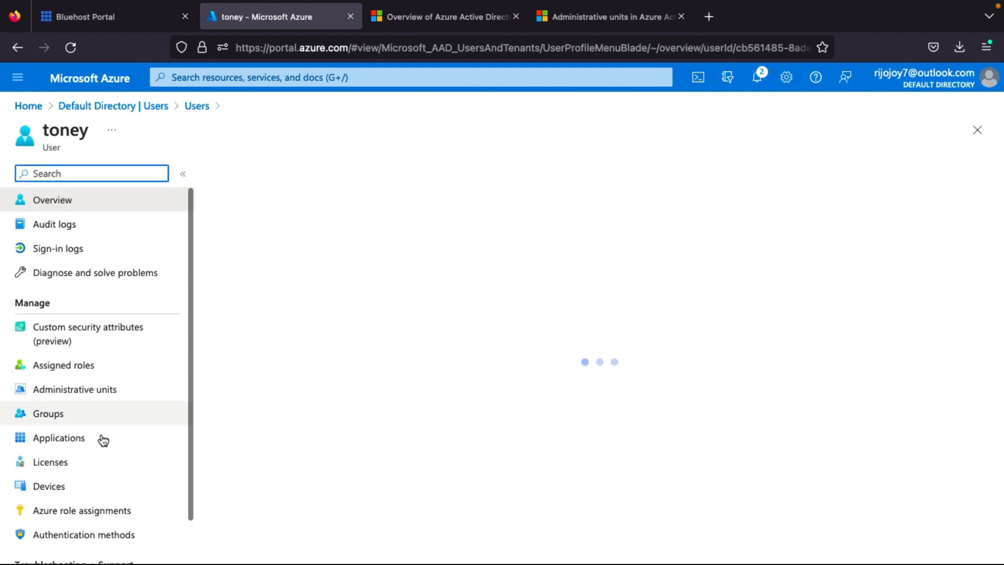
scroll(100, 413, down, 1)
click(100, 349)
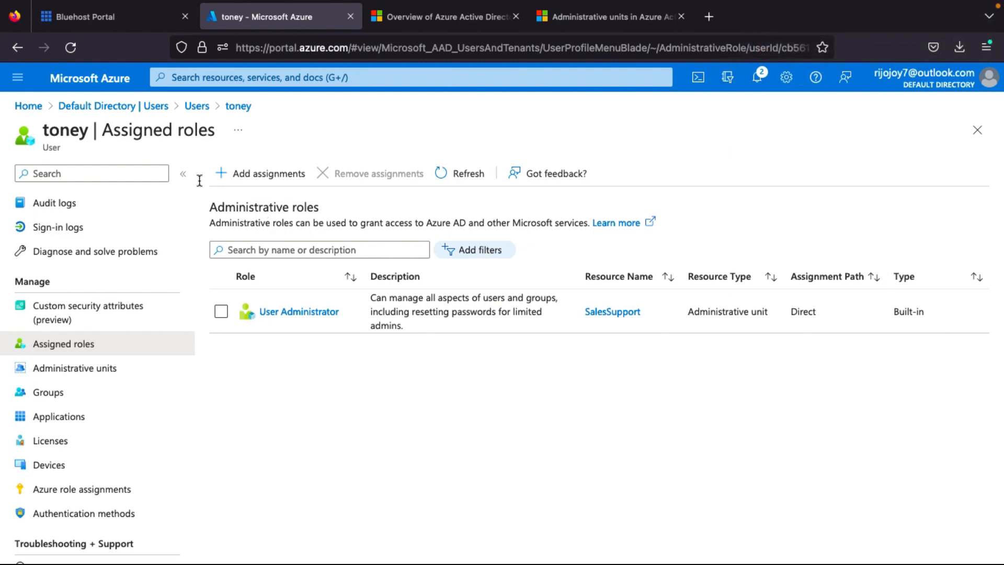
Open the Sales group from the directory's groups and view its administrative unit assignments.
click(104, 110)
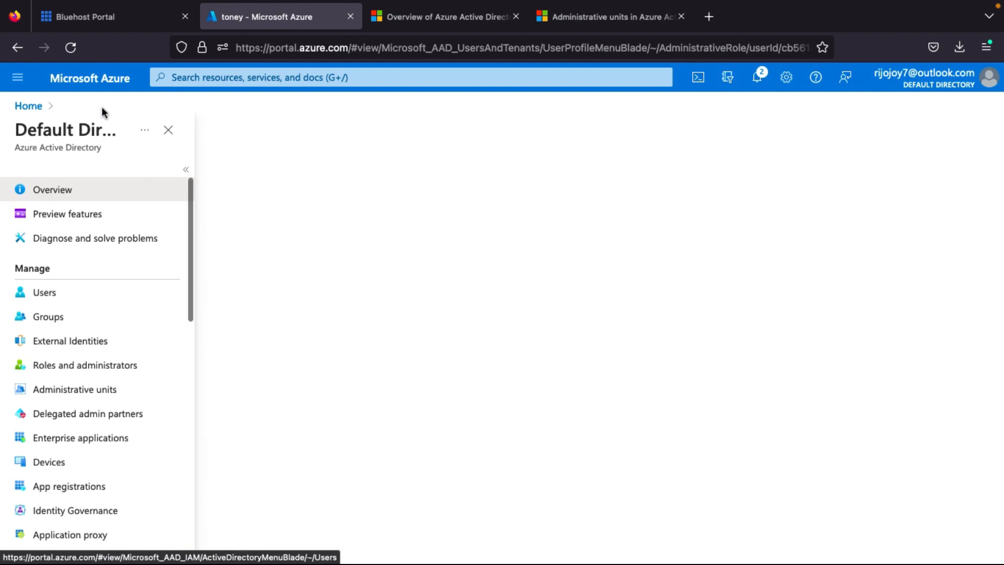
click(62, 316)
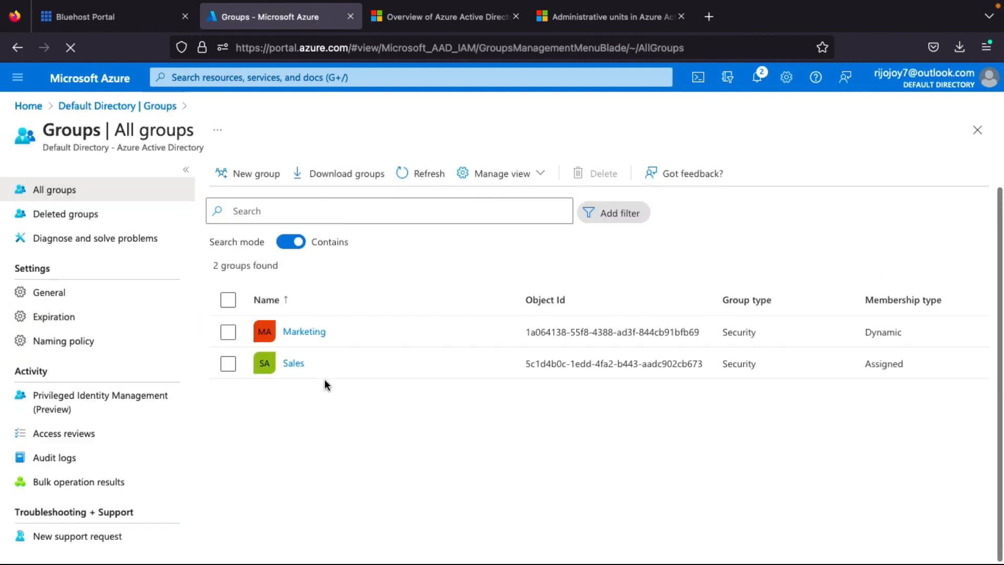
click(295, 366)
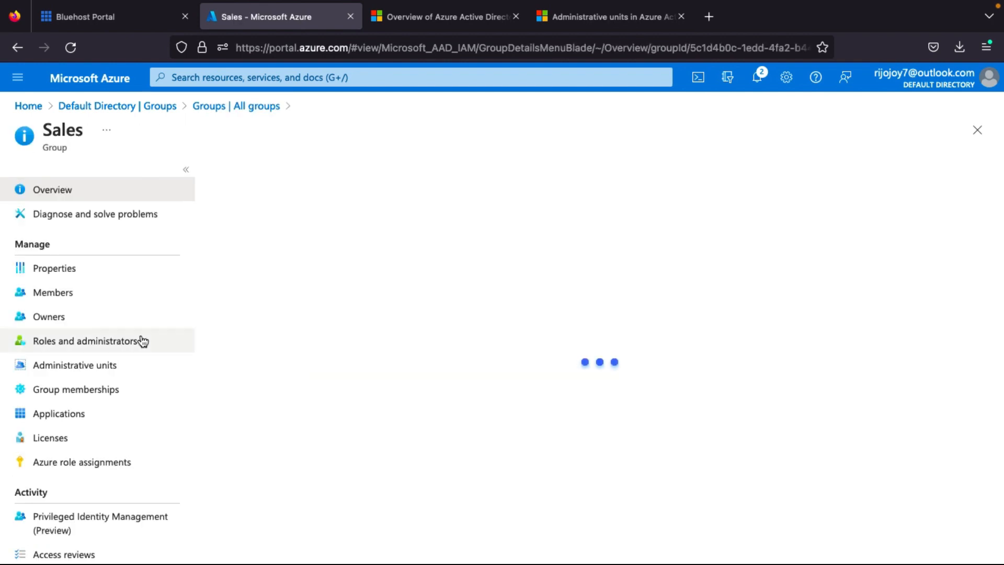
click(92, 371)
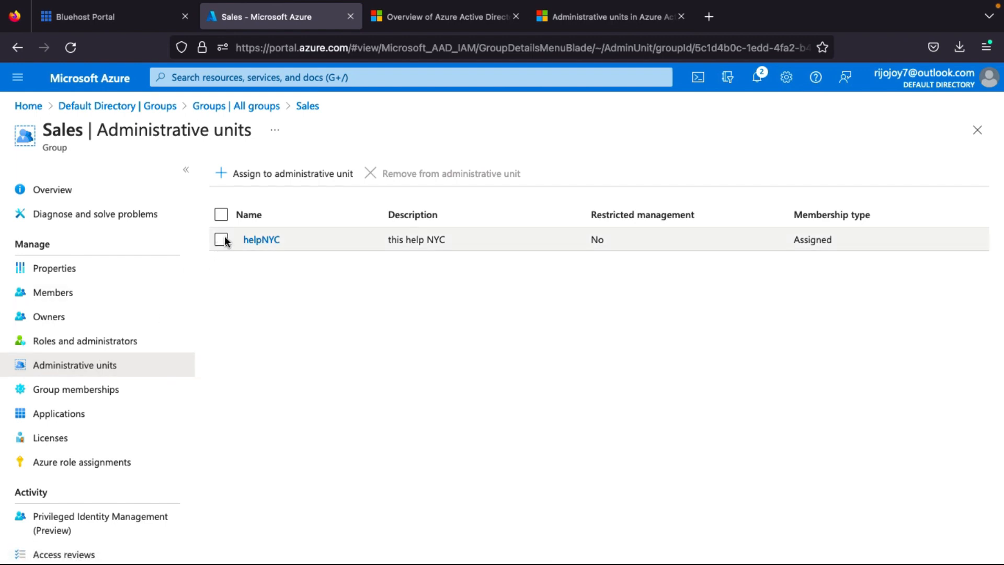
Remove the Sales group from the helpNYC administrative unit.
click(222, 239)
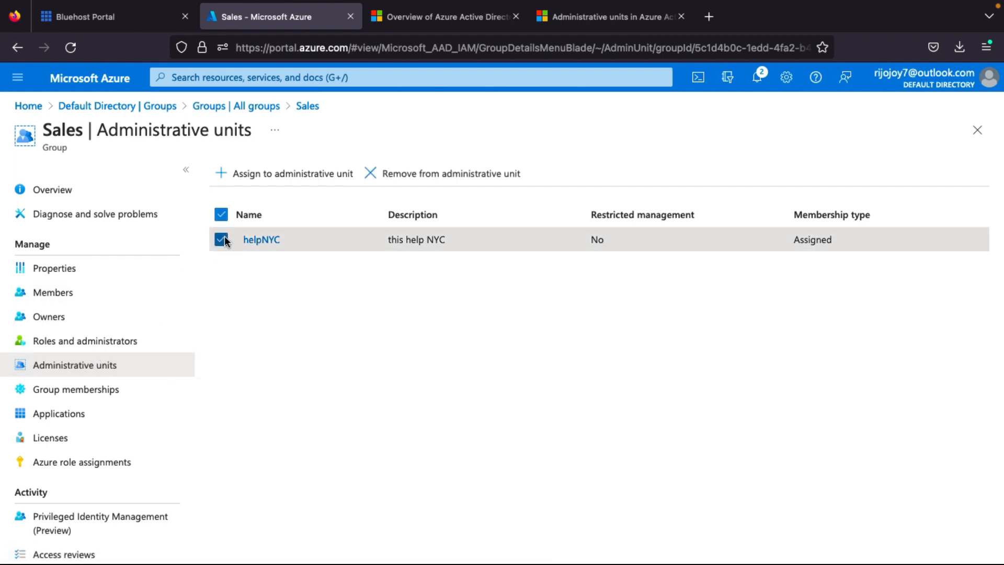
click(425, 174)
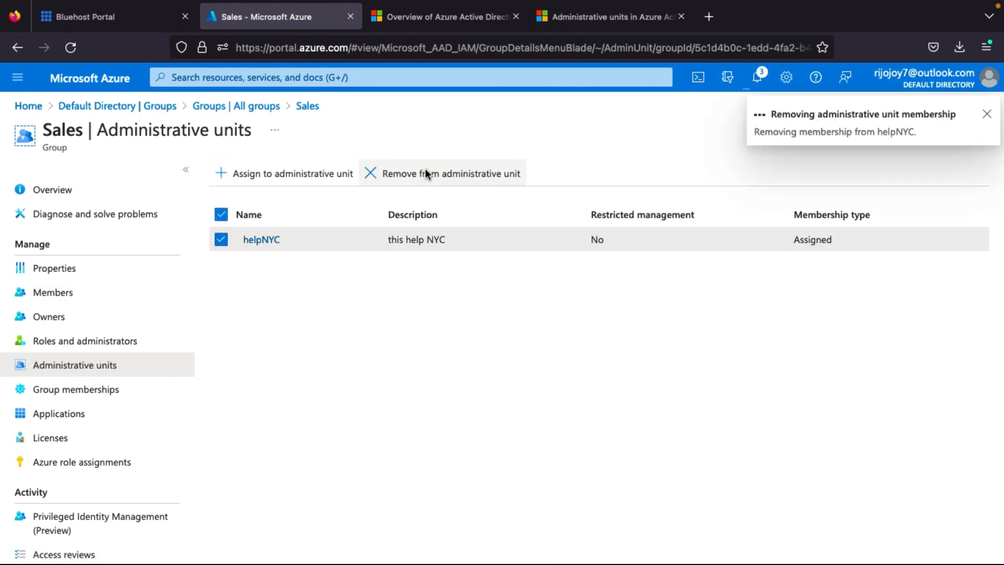
click(987, 113)
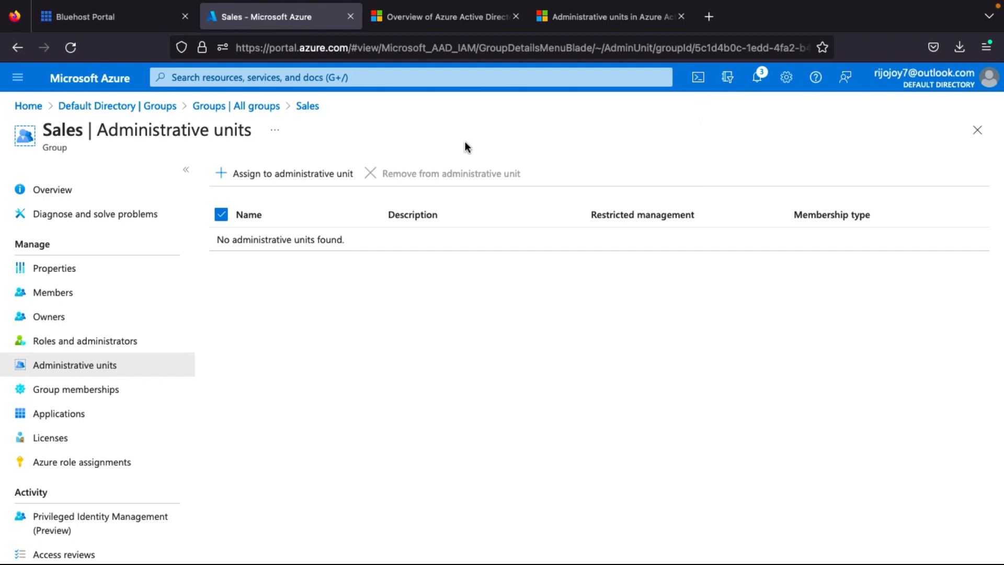
Assign the Sales group to the SalesSupport administrative unit and review the group's overview.
click(307, 174)
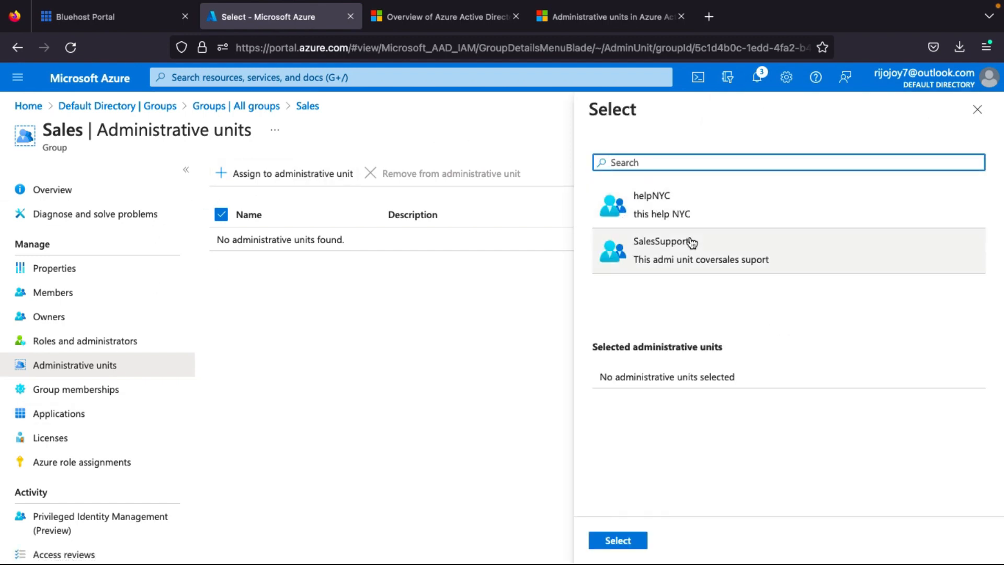
click(674, 258)
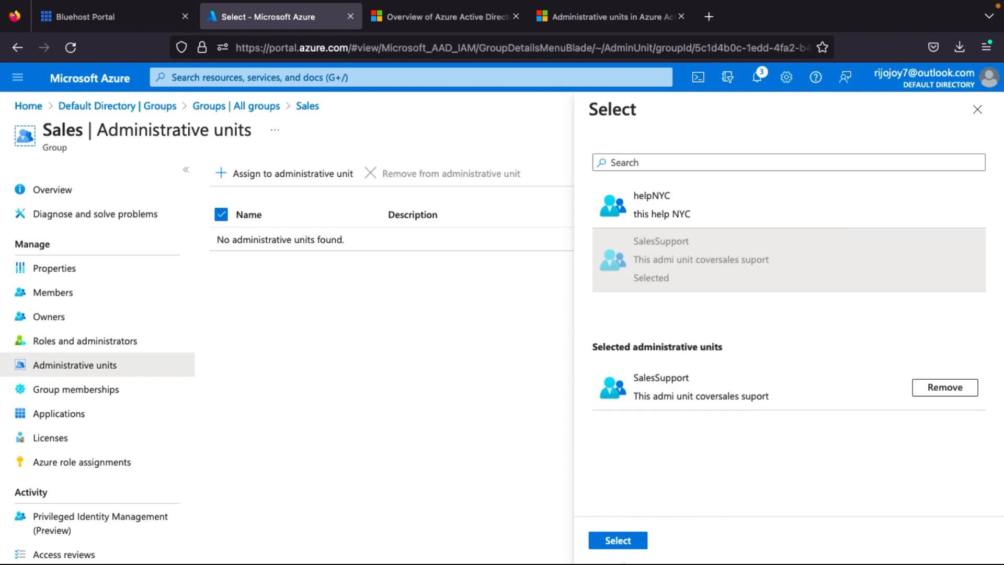
click(627, 541)
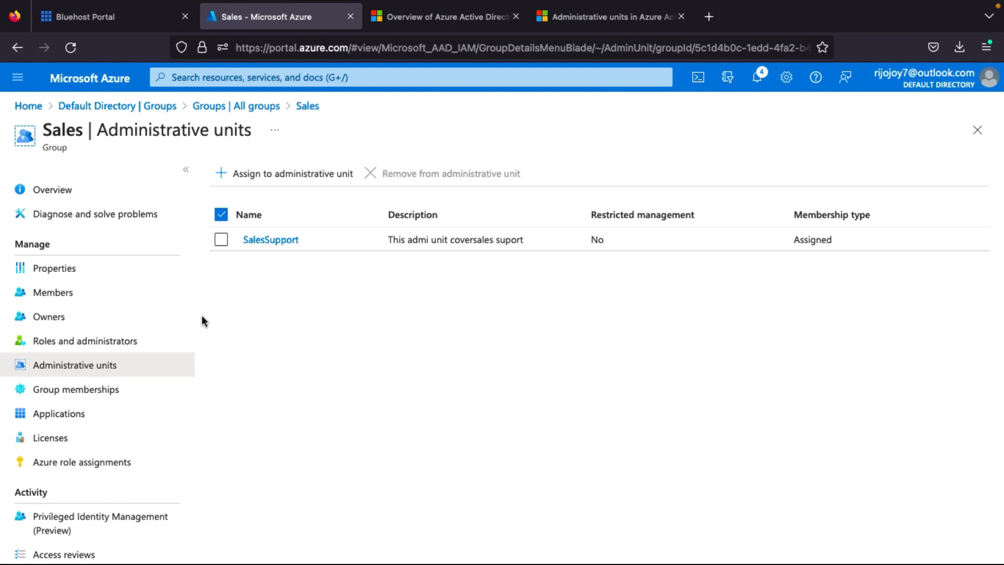
click(60, 187)
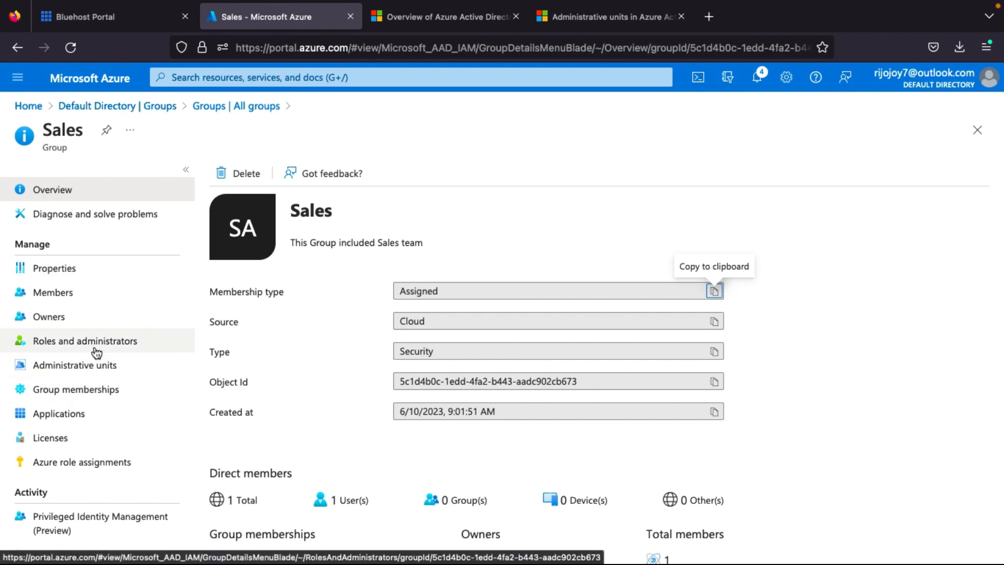
click(120, 366)
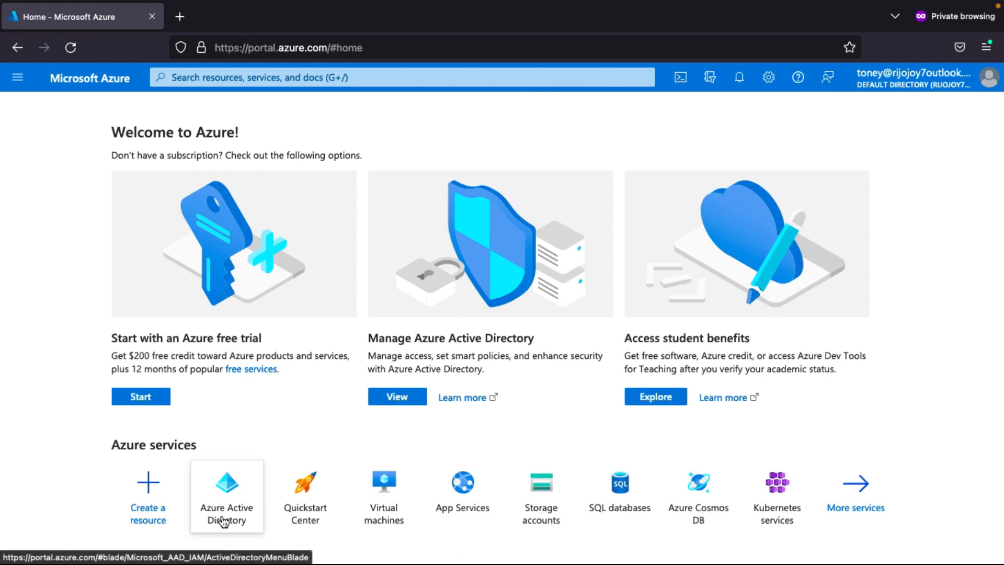
In the private browser session signed in as the delegated administrator, open the Sales group's member list from Azure Active Directory.
mouse_move(223, 521)
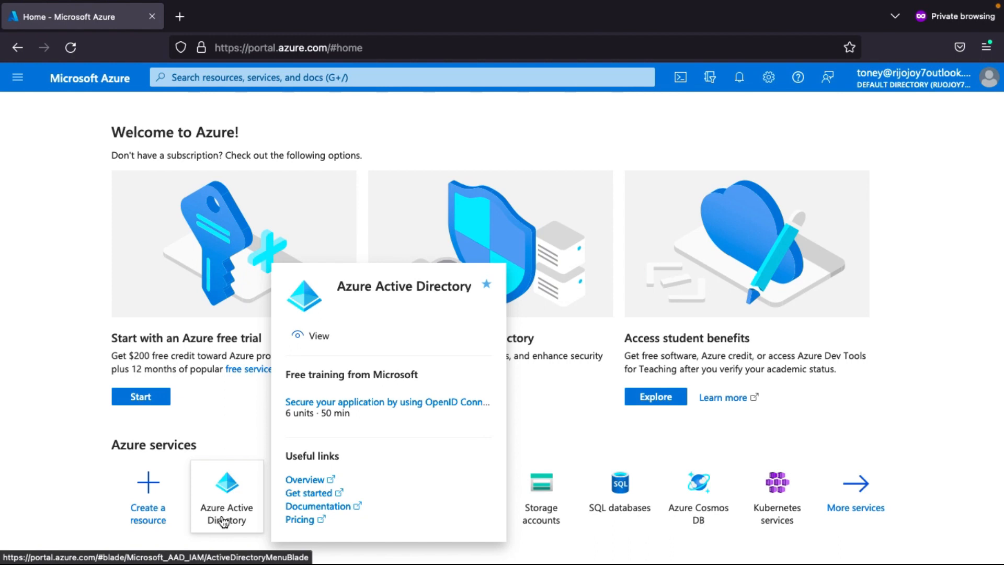
click(225, 506)
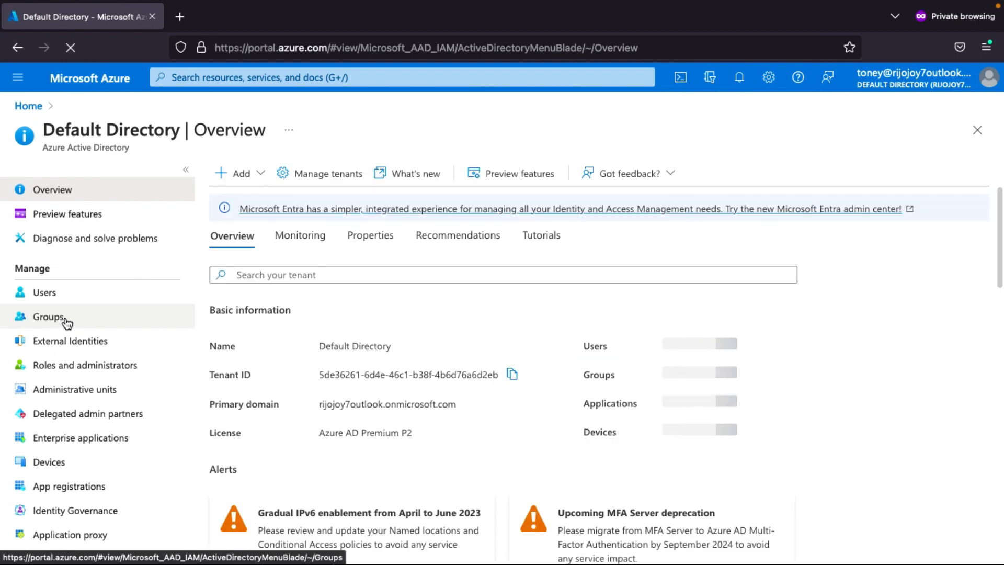
click(48, 317)
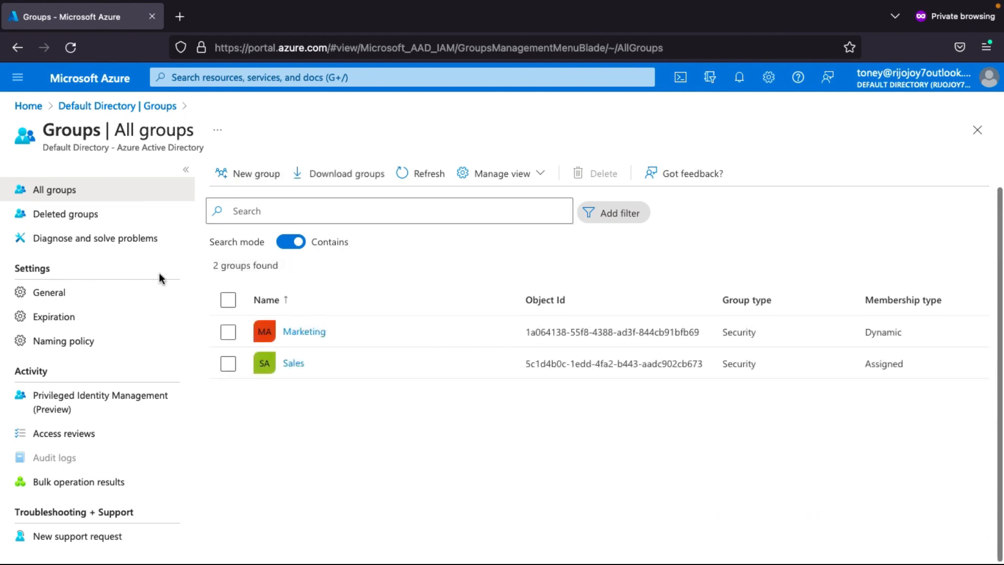
click(292, 363)
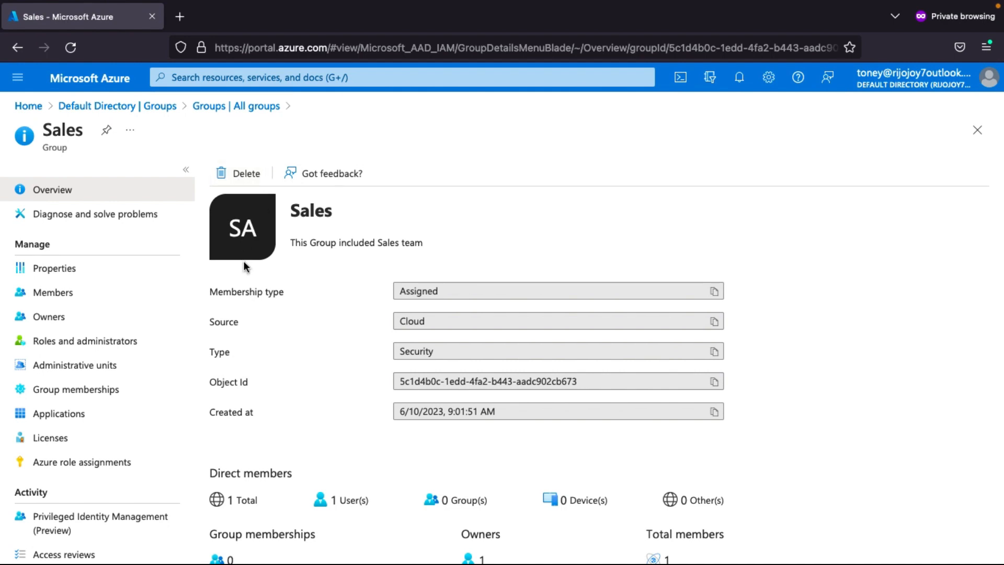
click(59, 298)
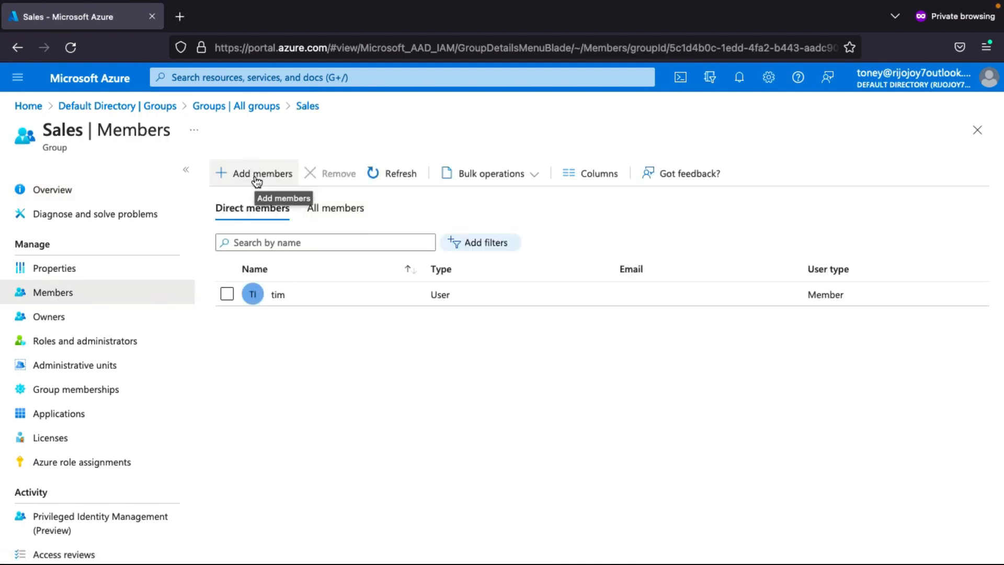
Add the first user listed in the directory as a member of the Sales group.
click(257, 181)
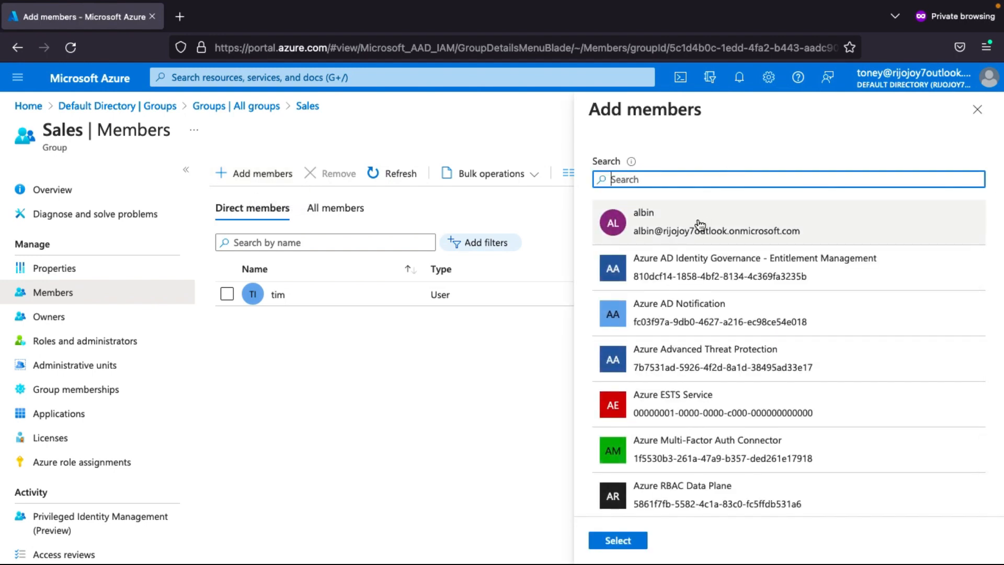
click(697, 220)
click(617, 540)
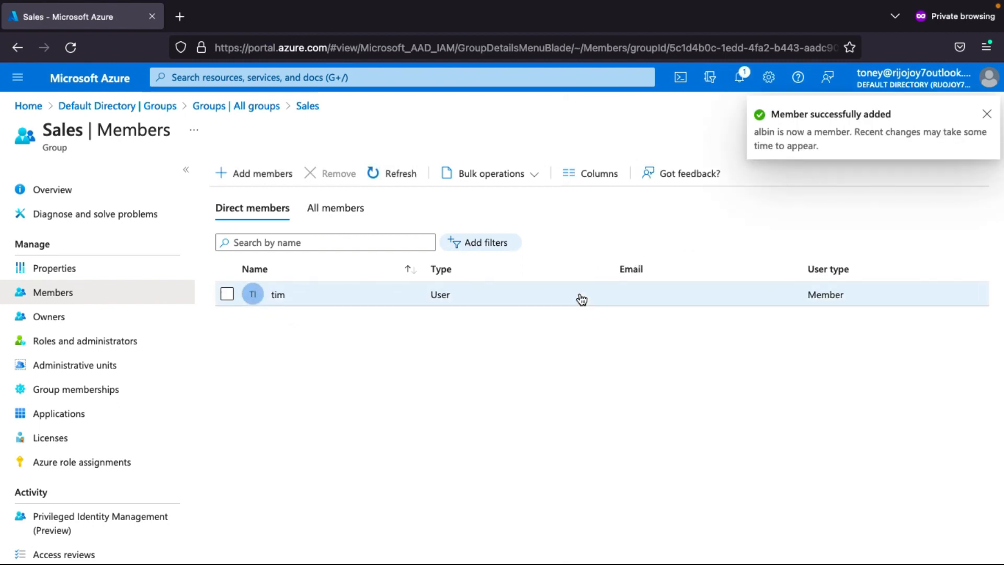
click(986, 114)
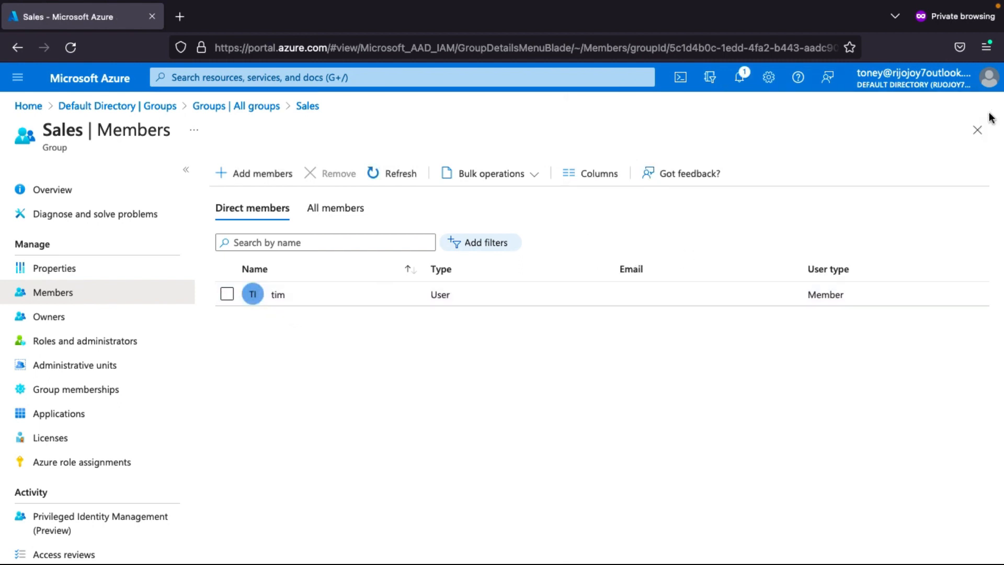
Refresh the Sales group's direct members and reopen the list to check the membership.
click(400, 173)
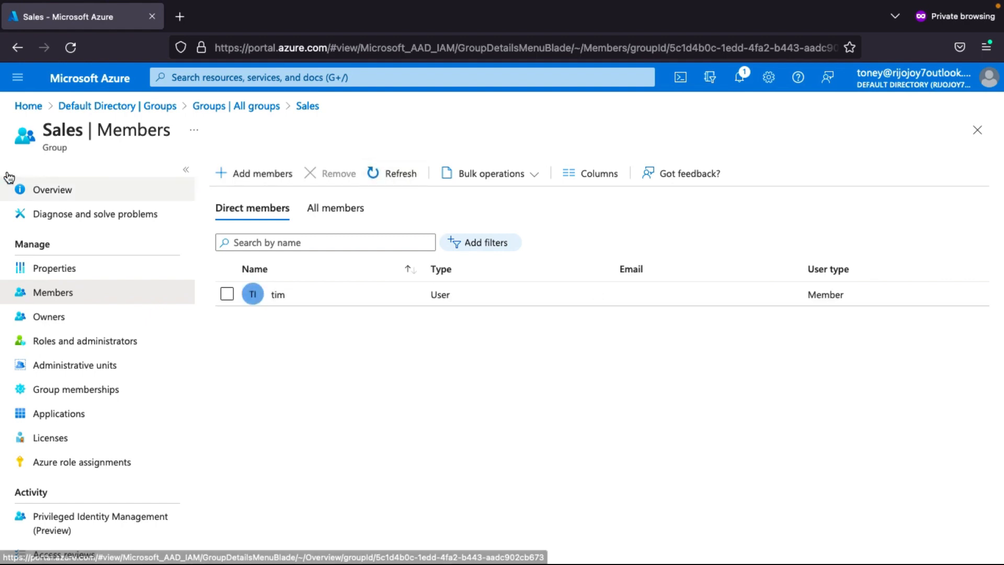
click(52, 194)
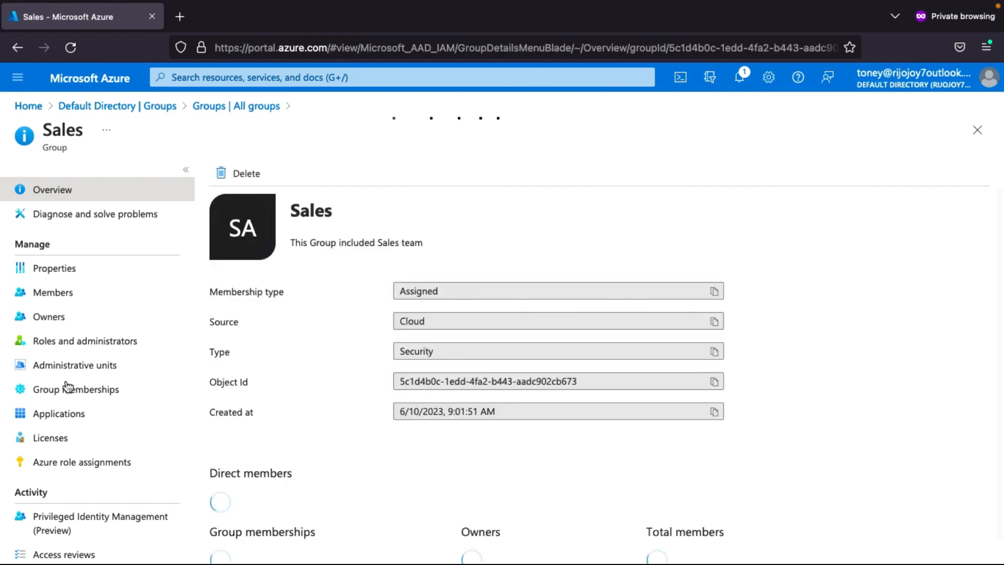
click(68, 293)
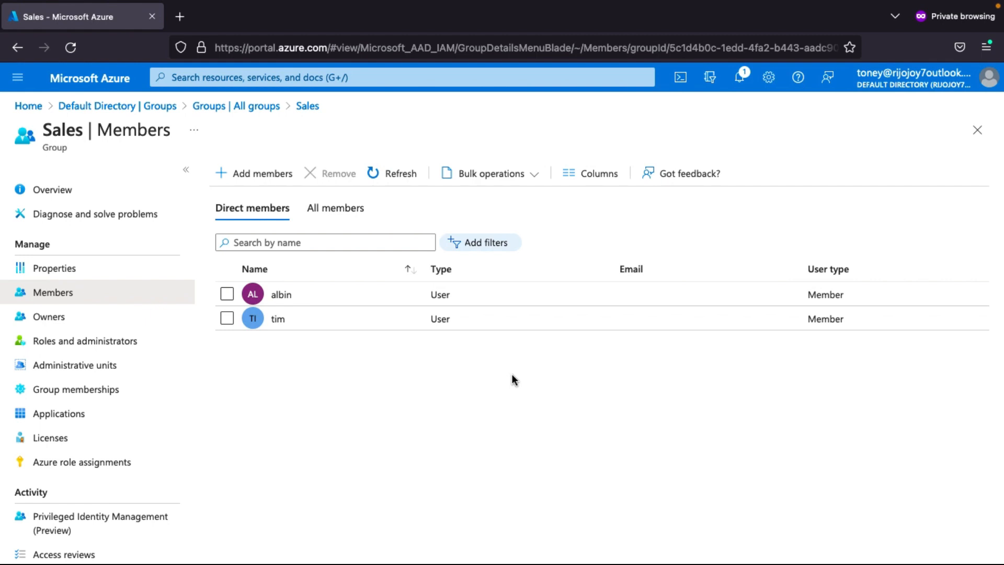
Open the Azure Active Directory user list and check which new-user options the delegated administrator has.
click(108, 78)
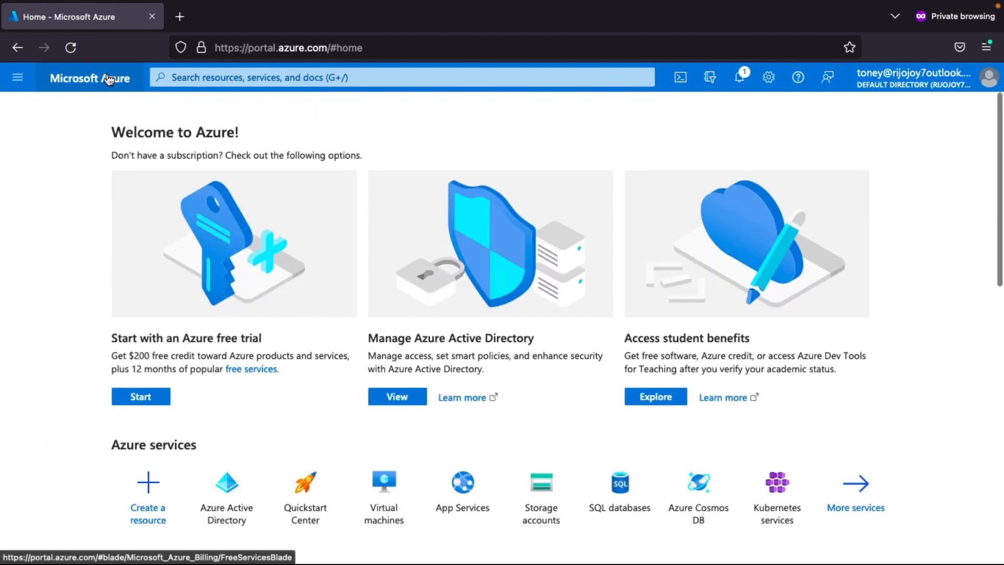
click(237, 519)
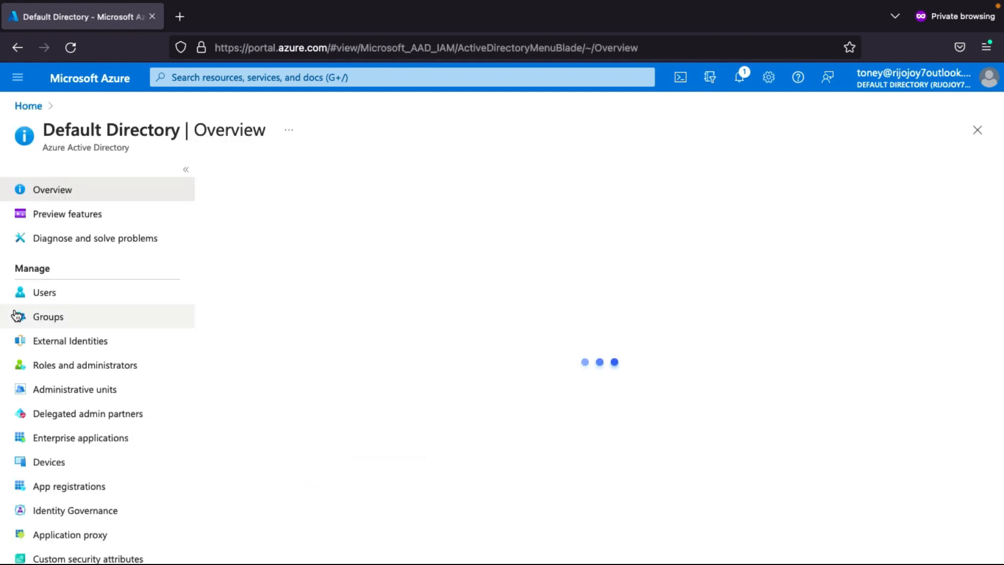
click(86, 295)
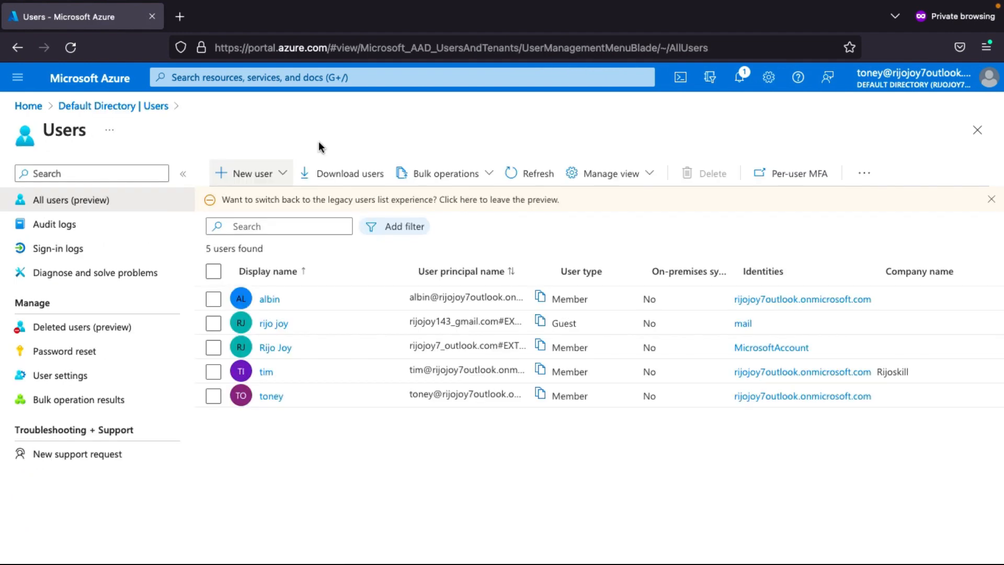
click(283, 175)
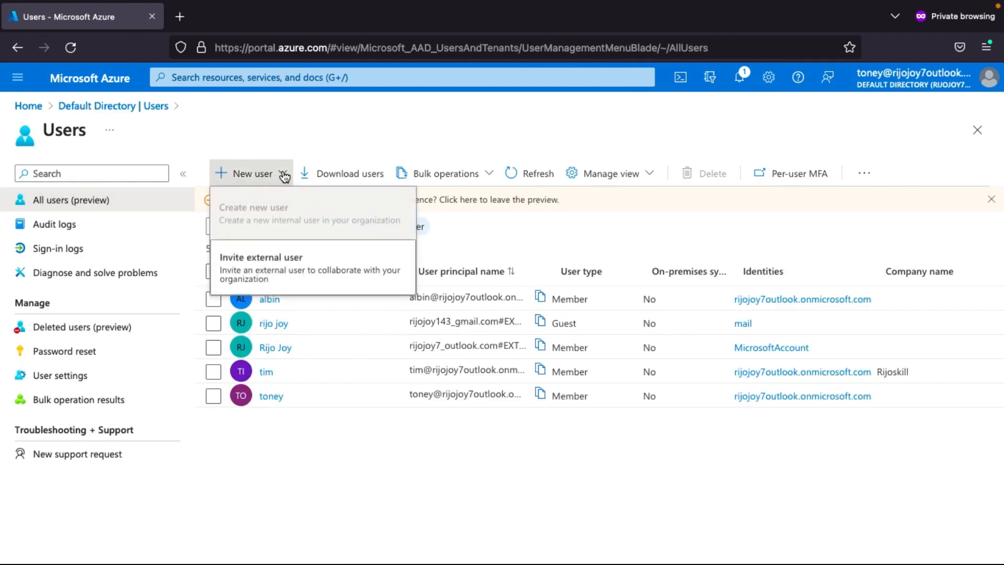